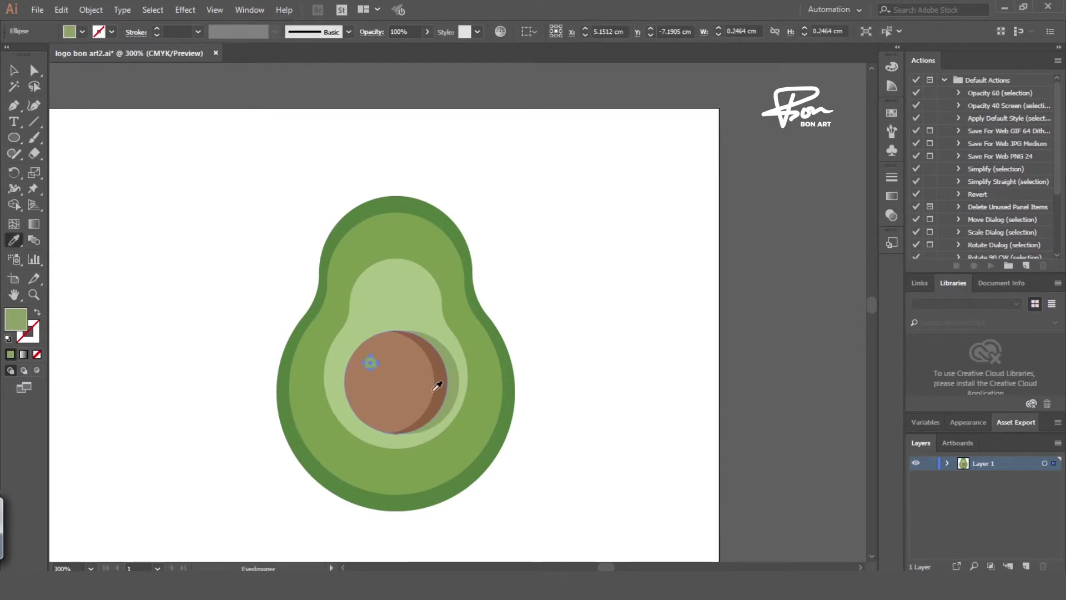
# Draw a mouth circle below the seed's eyes and cut off its top half with a rectangle
pyautogui.scroll(2, 376, 366)
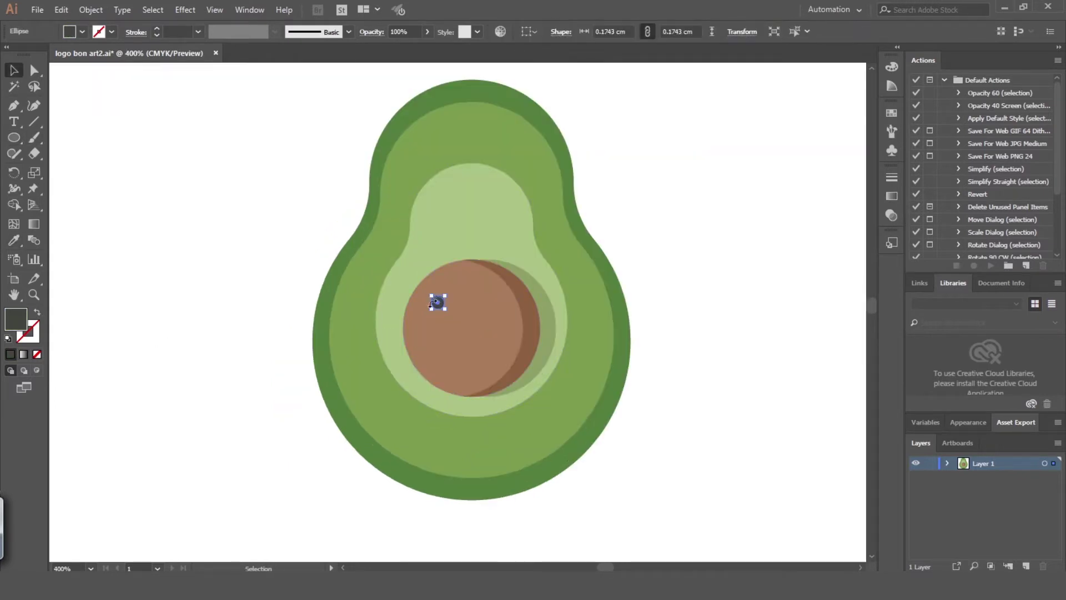
pyautogui.scroll(3, 361, 327)
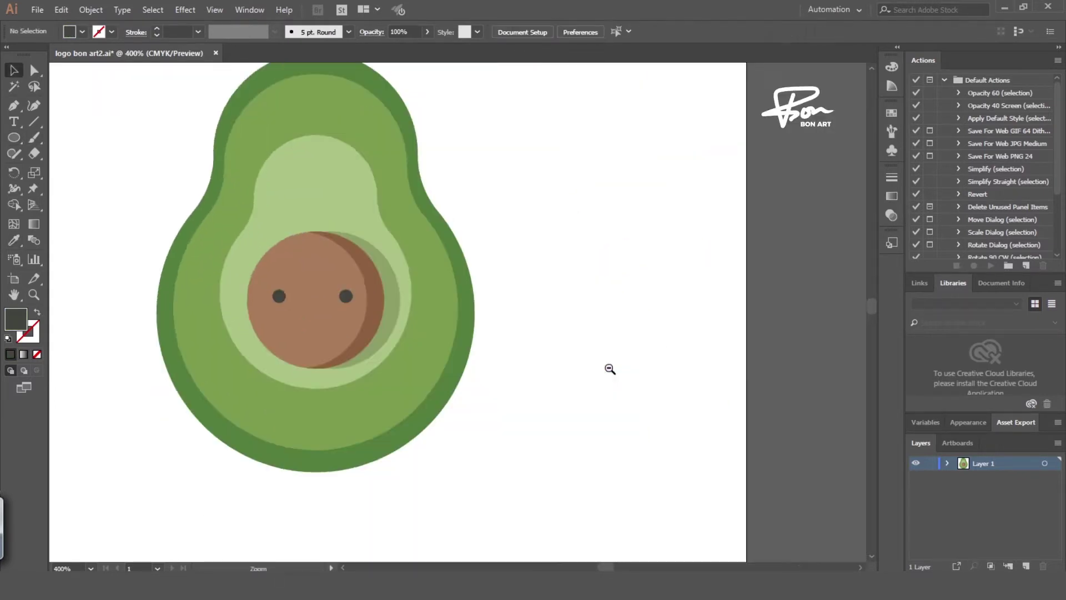
pyautogui.moveTo(470, 446); pyautogui.dragTo(478, 453)
pyautogui.press('m')
pyautogui.moveTo(316, 350); pyautogui.dragTo(466, 410)
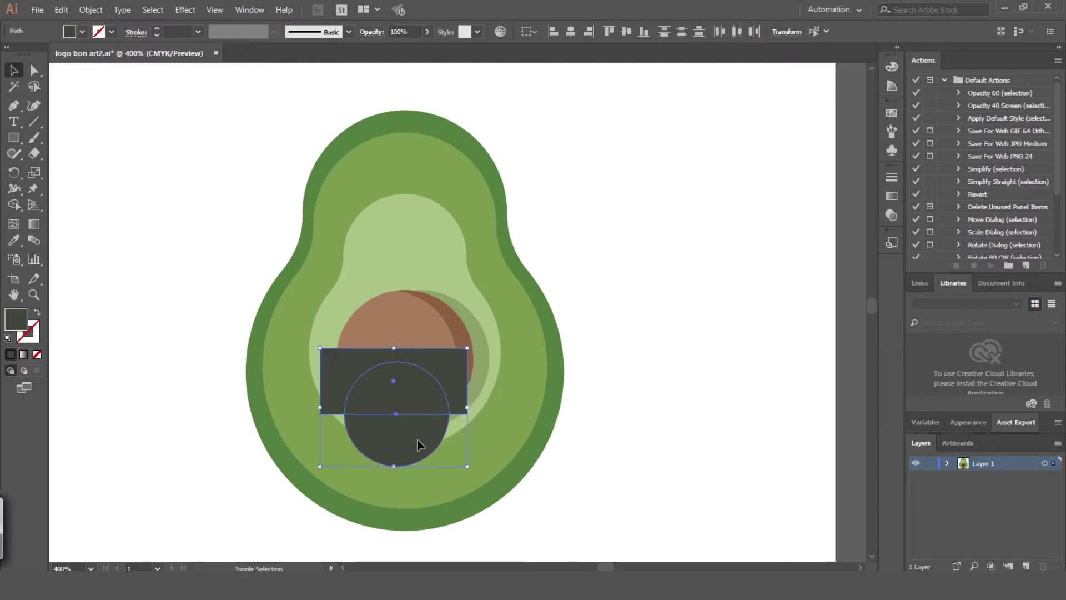
pyautogui.press('v')
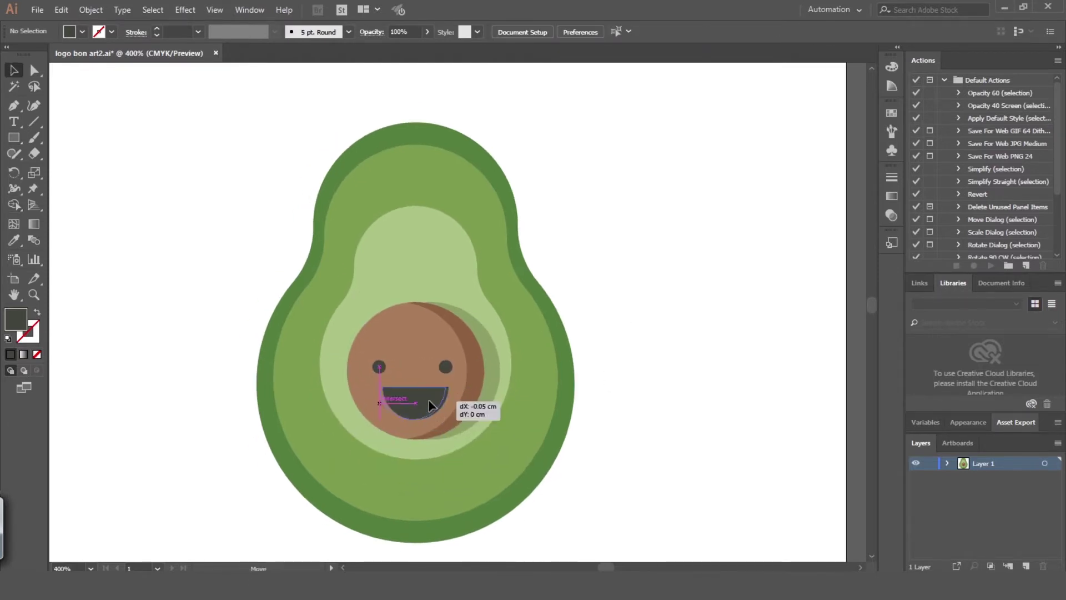
# Fill the half-circle mouth with dark red and zoom out to the whole avocado
pyautogui.doubleClick(16, 319)
pyautogui.click(499, 331)
pyautogui.click(674, 207)
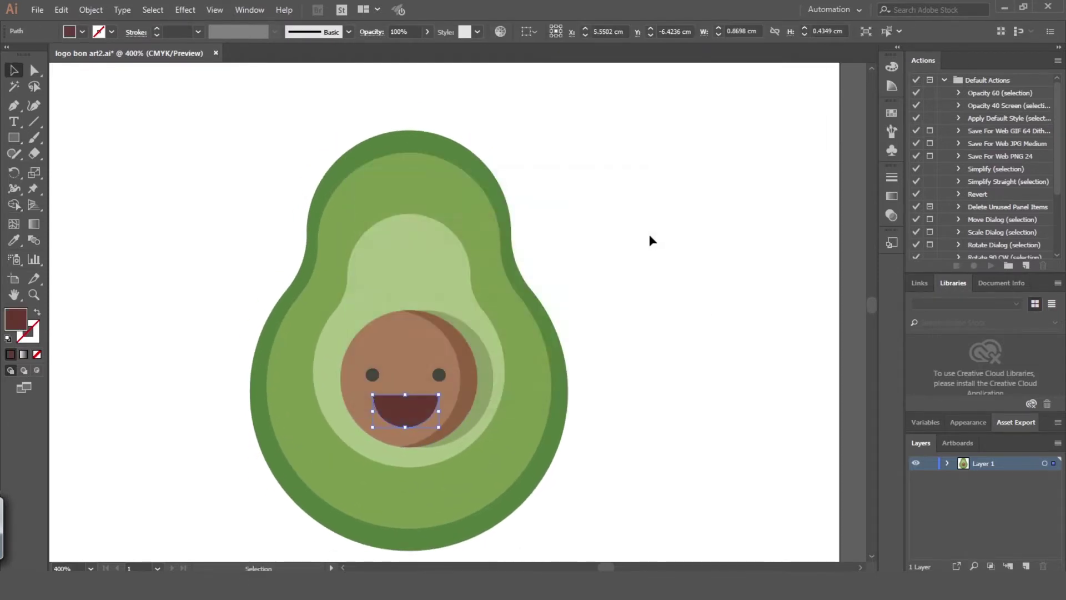
pyautogui.click(629, 398)
pyautogui.hotkey('ctrl', '-')
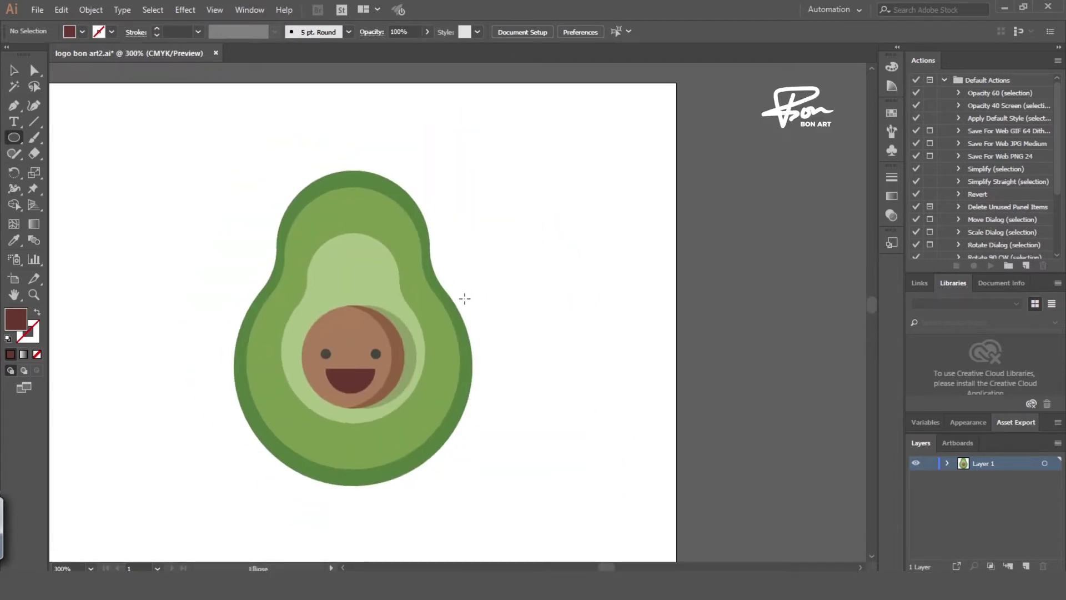
# Draw a circle above the avocado as a 3 pt outline-only ring
pyautogui.press('l')
pyautogui.moveTo(268, 113); pyautogui.dragTo(369, 214)
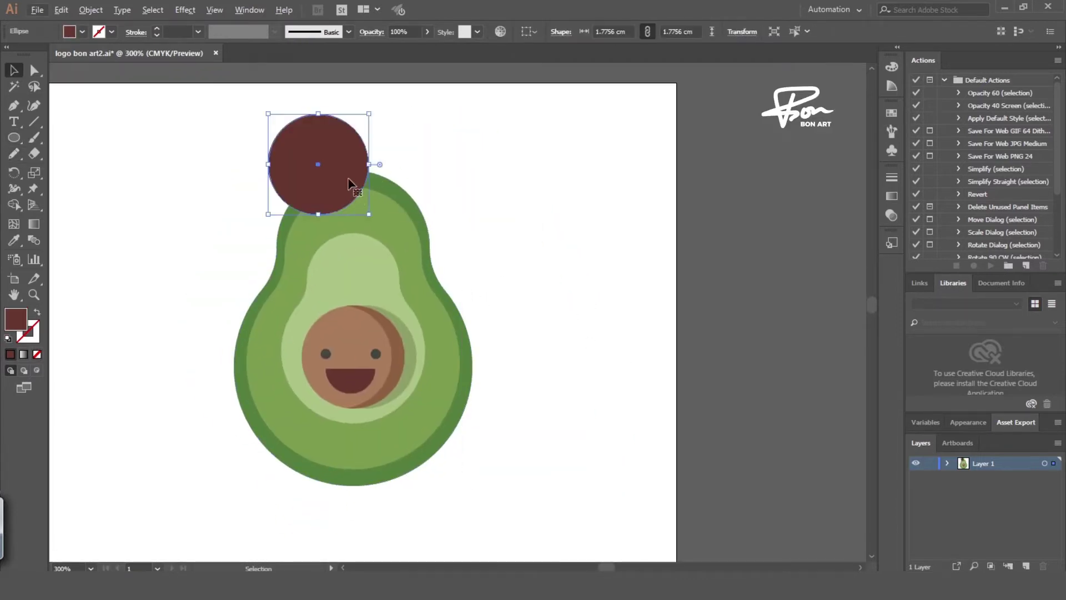
pyautogui.hotkey('shift', 'x')
pyautogui.press('v')
pyautogui.click(198, 31)
pyautogui.click(214, 102)
pyautogui.scroll(1, 365, 174)
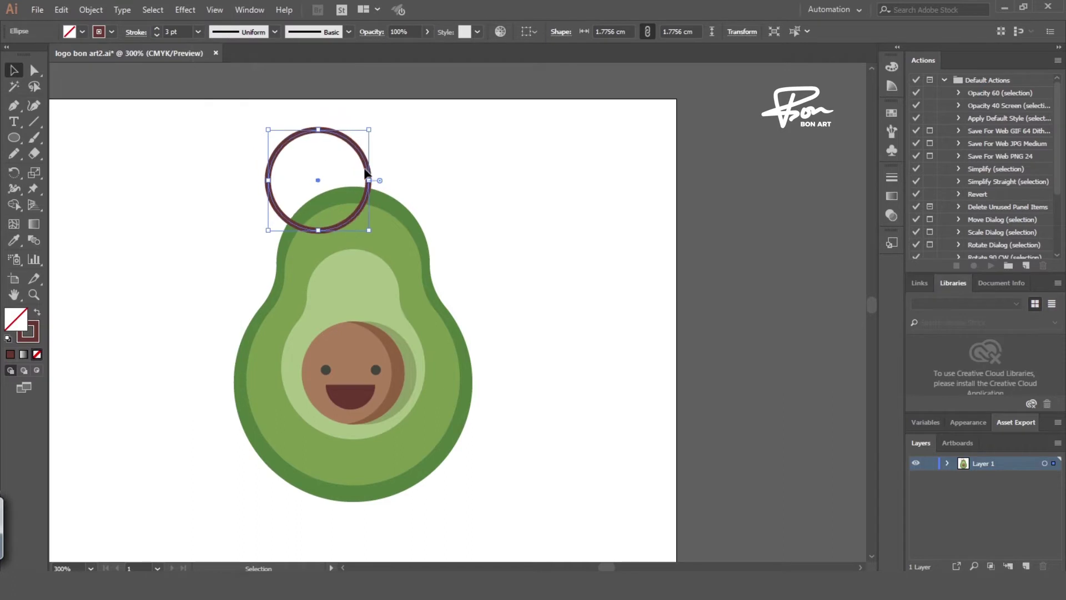
# Expand the ring, erase most of it to leave a curved stem, and close the leaf shape
pyautogui.click(91, 9)
pyautogui.click(111, 133)
pyautogui.press('Return')
pyautogui.hotkey('shift', 'e')
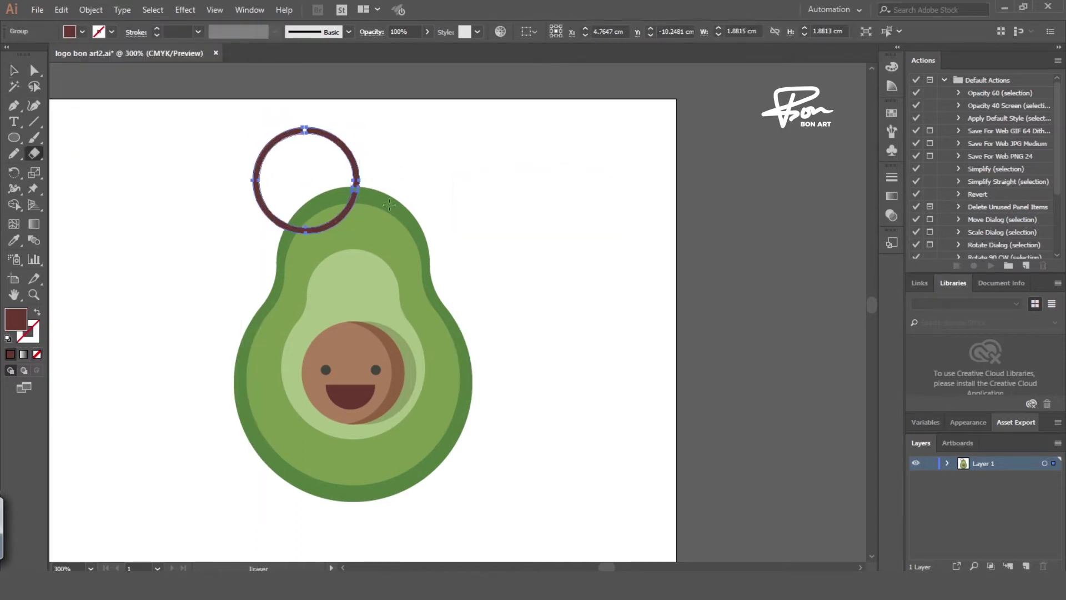
pyautogui.moveTo(300, 127); pyautogui.dragTo(359, 229)
pyautogui.press('a')
pyautogui.hscroll(-1, 406, 183)
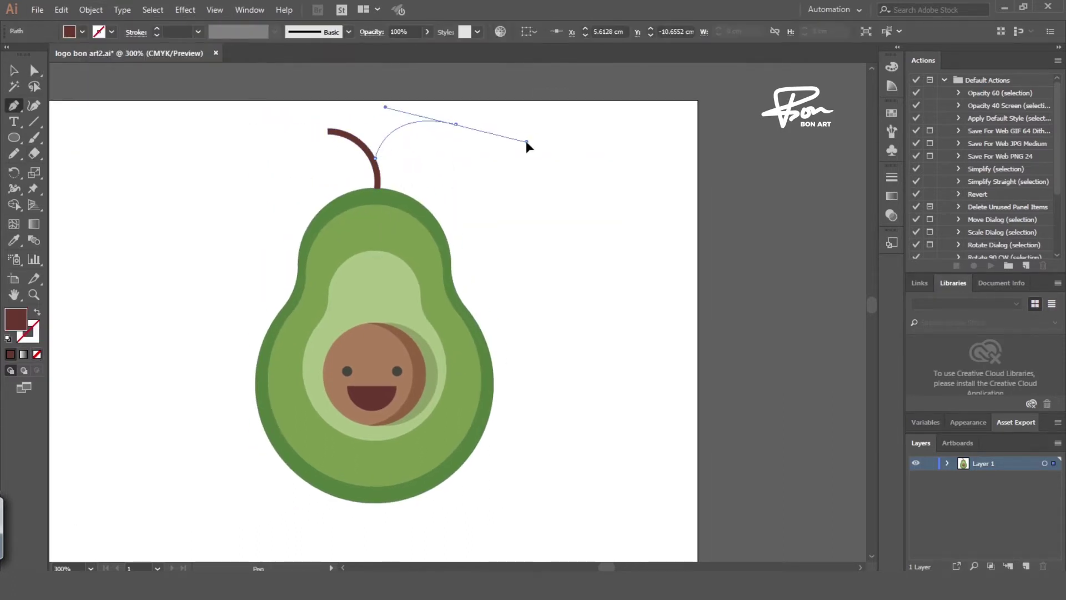
pyautogui.moveTo(376, 159); pyautogui.dragTo(370, 149)
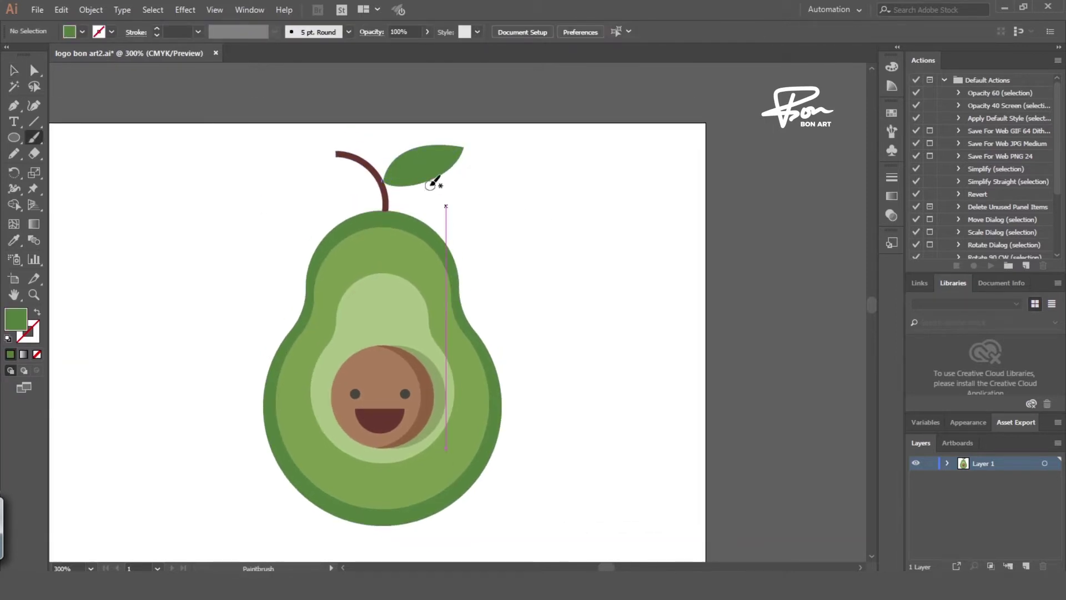
# Paint darker green calligraphic veins on the leaf and copy the stem out as a curved arm
pyautogui.click(348, 32)
pyautogui.click(230, 83)
pyautogui.doubleClick(19, 324)
pyautogui.press('Return')
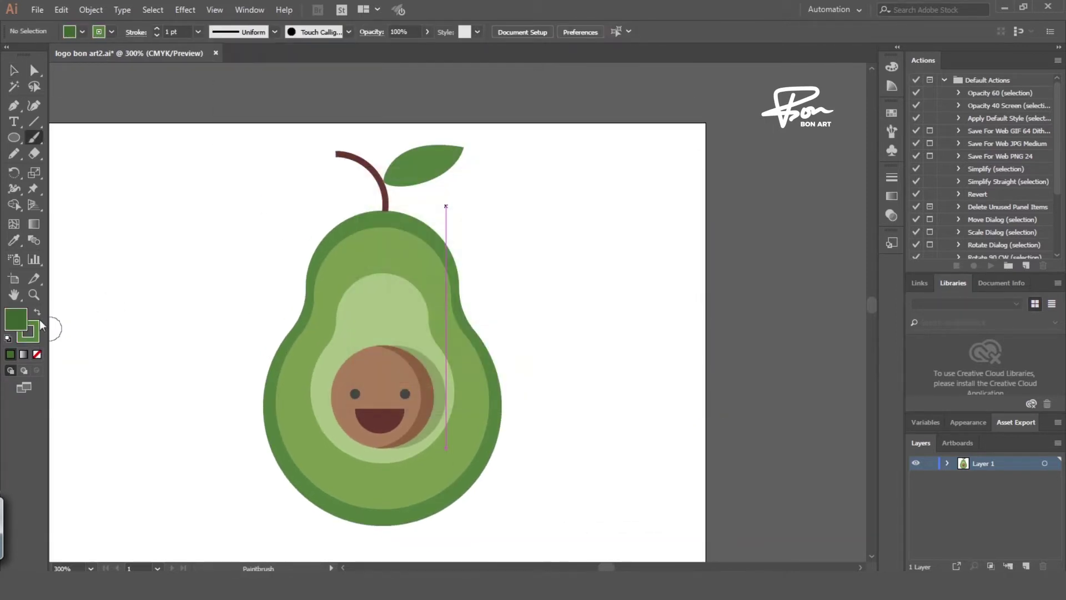
pyautogui.hotkey('ctrl', '+')
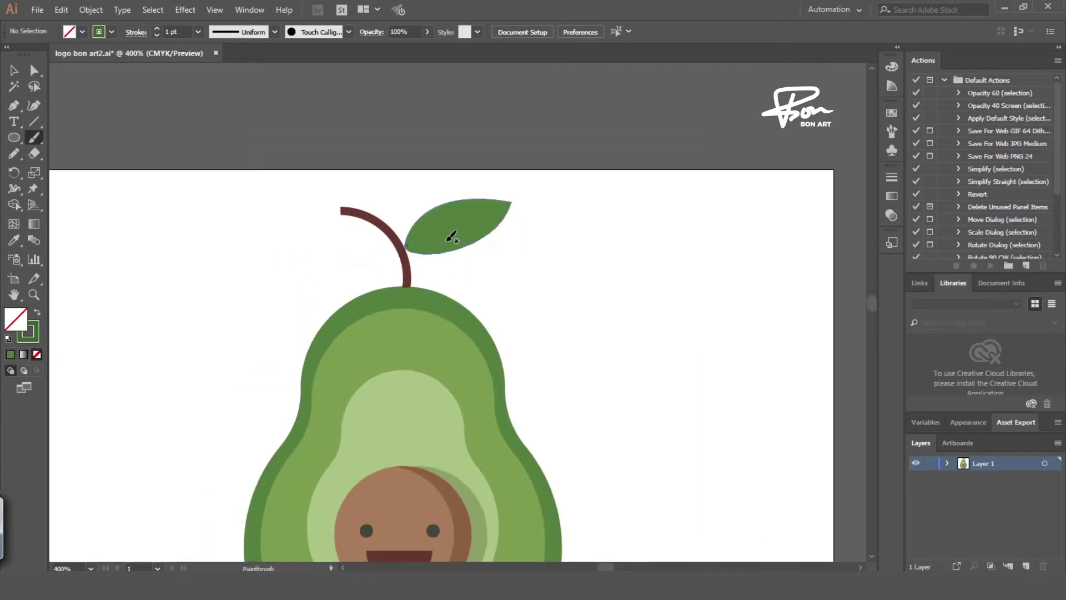
pyautogui.moveTo(440, 232); pyautogui.dragTo(460, 243)
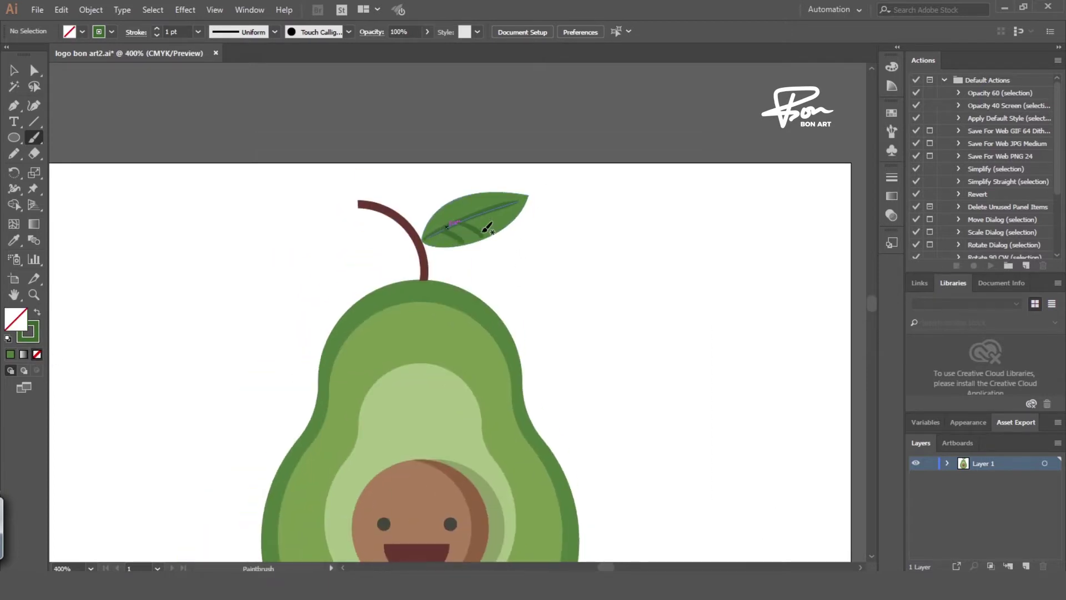
pyautogui.hotkey('ctrl', '-')
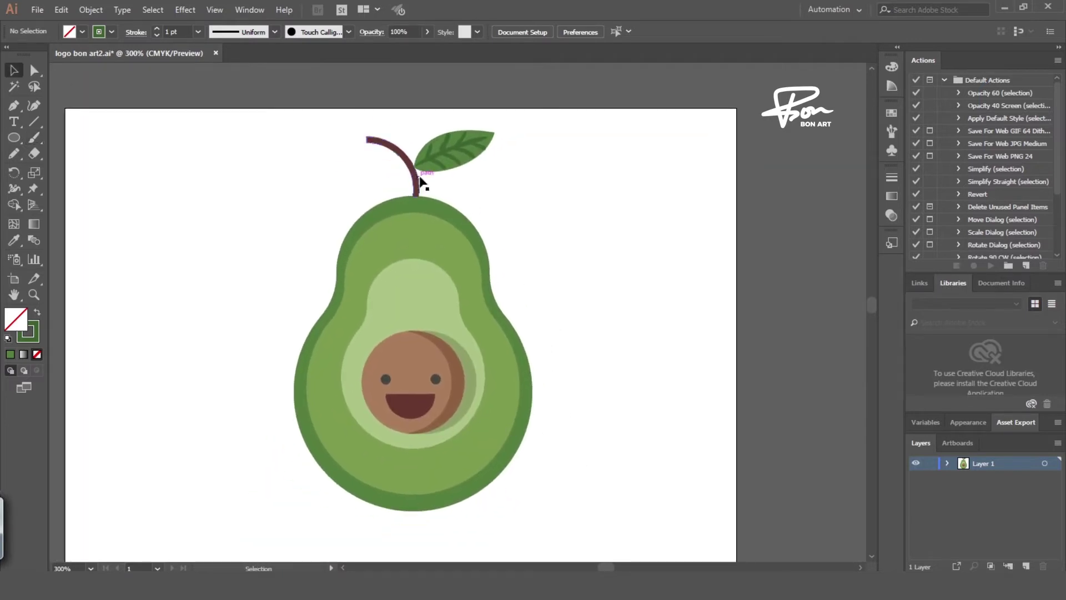
pyautogui.moveTo(421, 181)
pyautogui.mouseDown()
pyautogui.moveTo(301, 368)
pyautogui.moveTo(583, 378)
pyautogui.moveTo(550, 373)
pyautogui.mouseUp()
# Paint small squiggly hands on both arm tips, undoing the stray leg stroke
pyautogui.click(602, 357)
pyautogui.moveTo(495, 467); pyautogui.dragTo(486, 480)
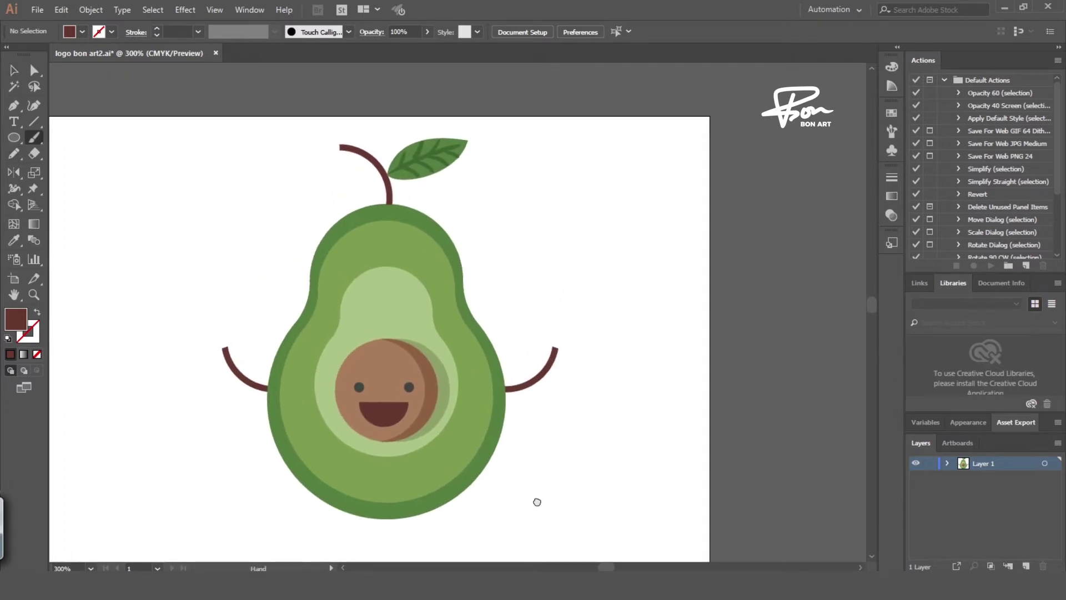
pyautogui.moveTo(536, 503)
pyautogui.mouseDown()
pyautogui.moveTo(531, 460)
pyautogui.moveTo(424, 445)
pyautogui.mouseUp()
pyautogui.moveTo(473, 318); pyautogui.dragTo(601, 316)
pyautogui.moveTo(226, 300); pyautogui.dragTo(221, 318)
pyautogui.scroll(-1, 453, 436)
pyautogui.scroll(1, 389, 455)
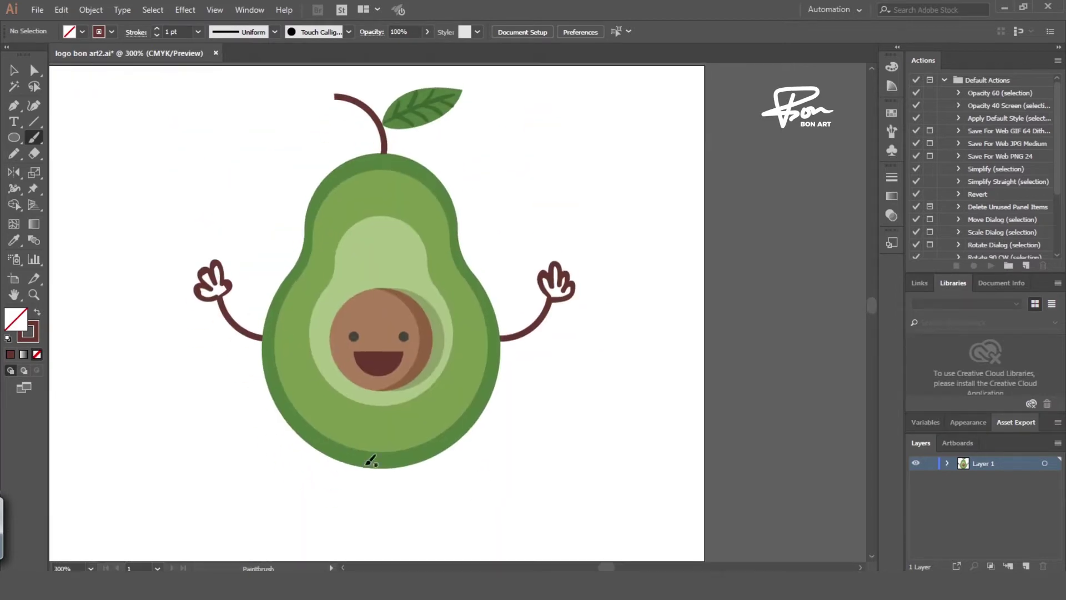
pyautogui.hotkey('ctrl', 'z')
pyautogui.hotkey('ctrl', '-')
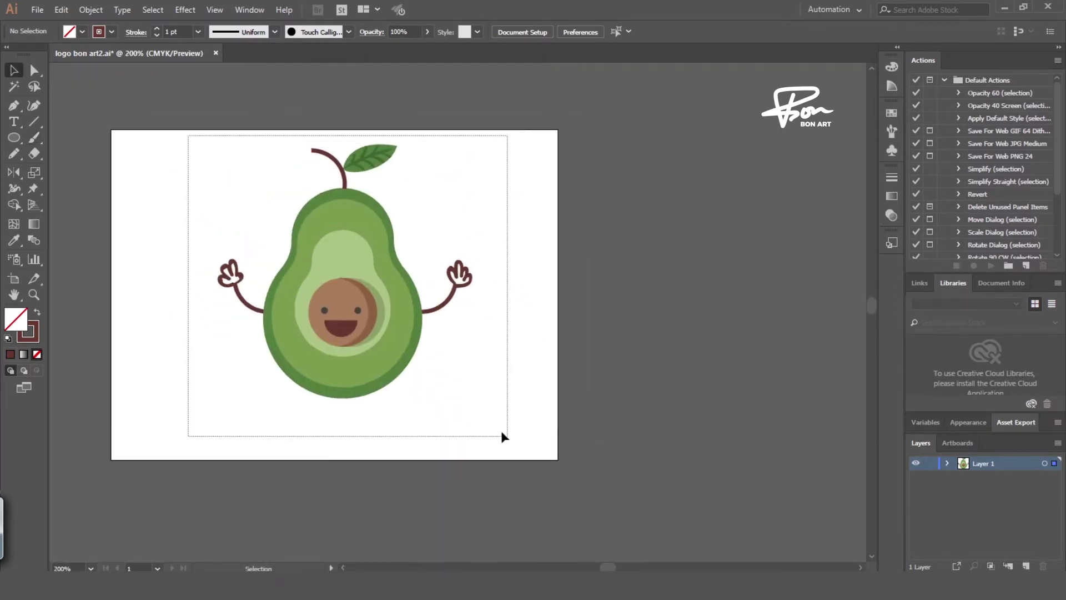
# Group all the avocado parts and move a copy to the left
pyautogui.moveTo(502, 431); pyautogui.dragTo(502, 432)
pyautogui.click(91, 10)
pyautogui.click(105, 71)
pyautogui.moveTo(305, 256); pyautogui.dragTo(234, 388)
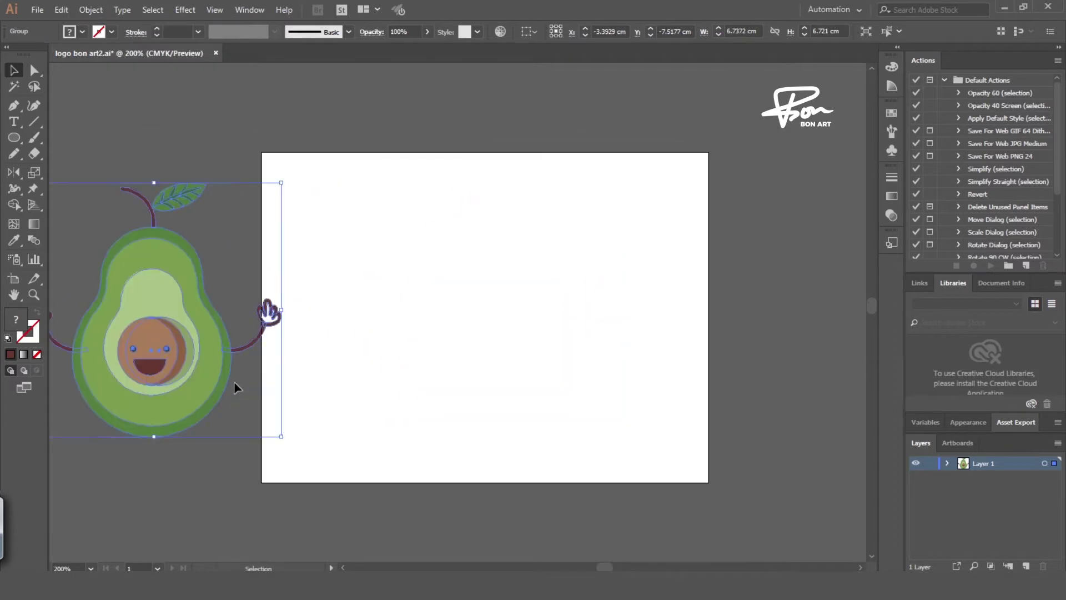
# Recolour the copy with a pale inner tone and a golden yellow body
pyautogui.doubleClick(15, 320)
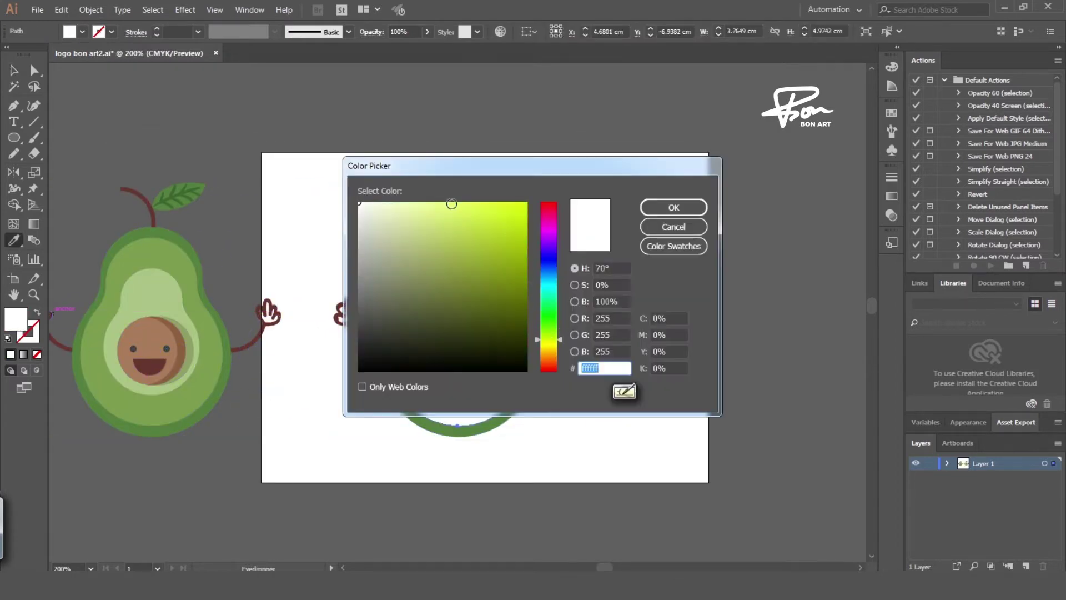
pyautogui.click(469, 292)
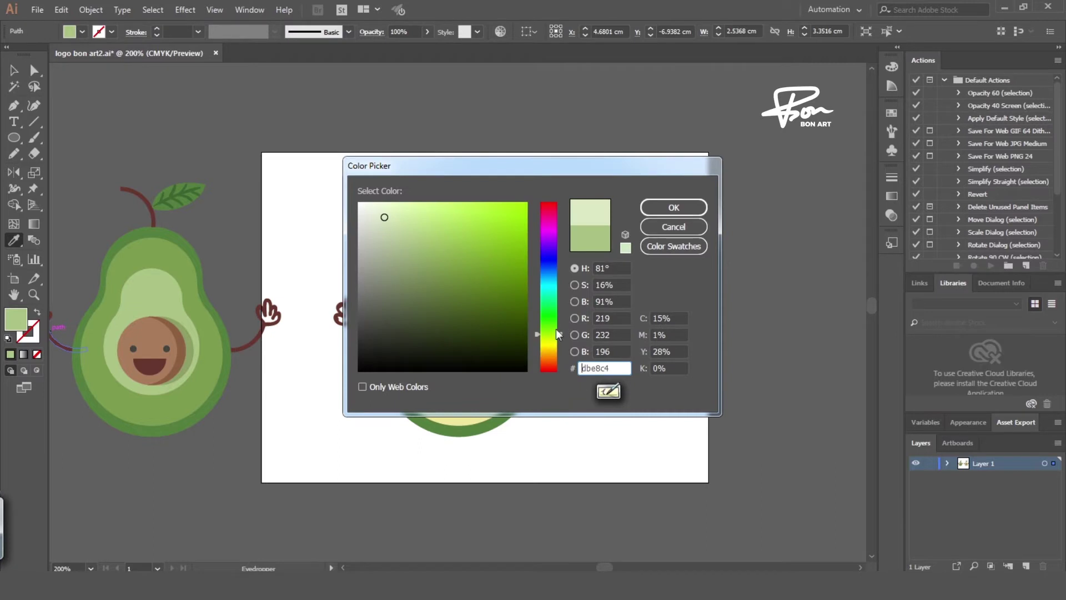
pyautogui.click(673, 207)
pyautogui.doubleClick(15, 319)
pyautogui.moveTo(500, 250)
pyautogui.mouseDown()
pyautogui.moveTo(536, 234)
pyautogui.moveTo(469, 134)
pyautogui.mouseUp()
pyautogui.press('Return')
# Make the copy's face circle yellow
pyautogui.click(176, 356)
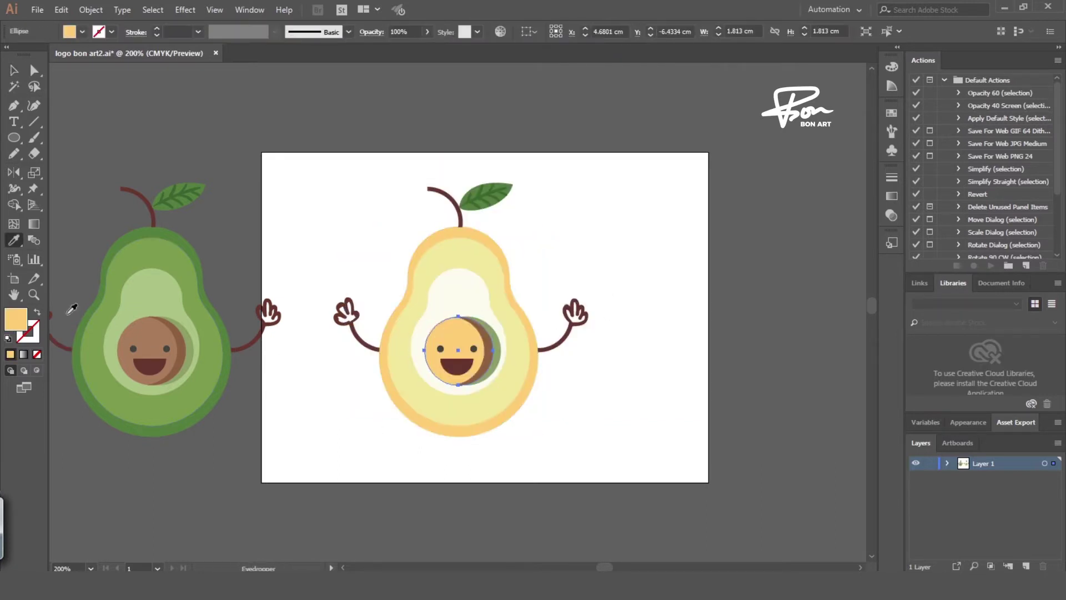
pyautogui.doubleClick(16, 319)
pyautogui.moveTo(549, 367); pyautogui.dragTo(549, 351)
pyautogui.press('Return')
# Select the copy's face circle and sample colours with the Eyedropper
pyautogui.press('v')
pyautogui.click(489, 345)
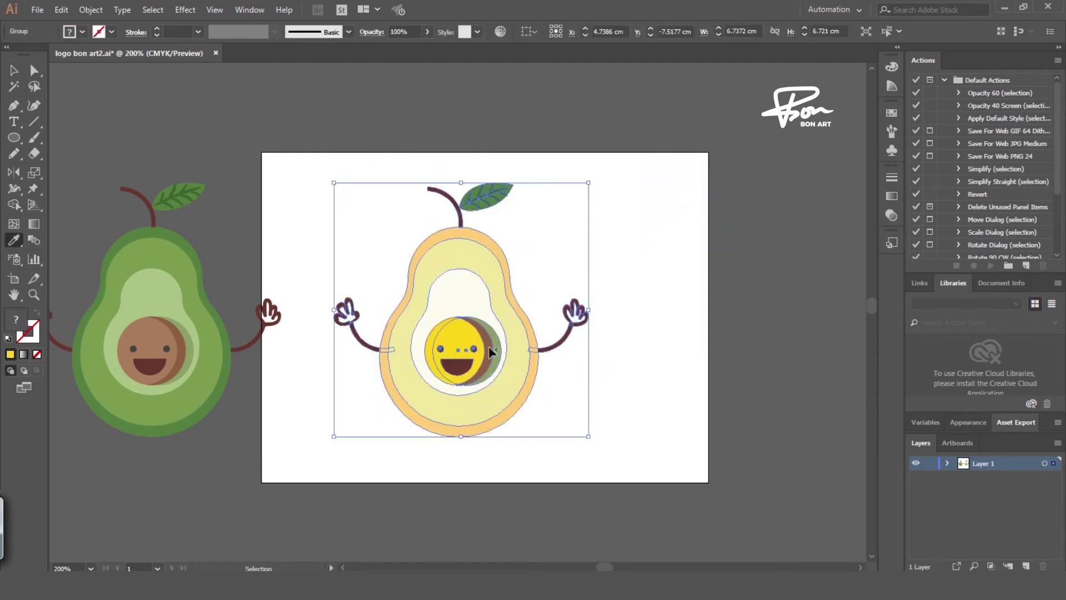
pyautogui.press('a')
pyautogui.press('i')
pyautogui.keyDown('ctrl'); pyautogui.click(489, 346); pyautogui.keyUp('ctrl')
pyautogui.keyDown('ctrl'); pyautogui.click(562, 425); pyautogui.keyUp('ctrl')
pyautogui.doubleClick(15, 319)
pyautogui.click(673, 207)
# Set the copy's face circle fill to yellow
pyautogui.press('a')
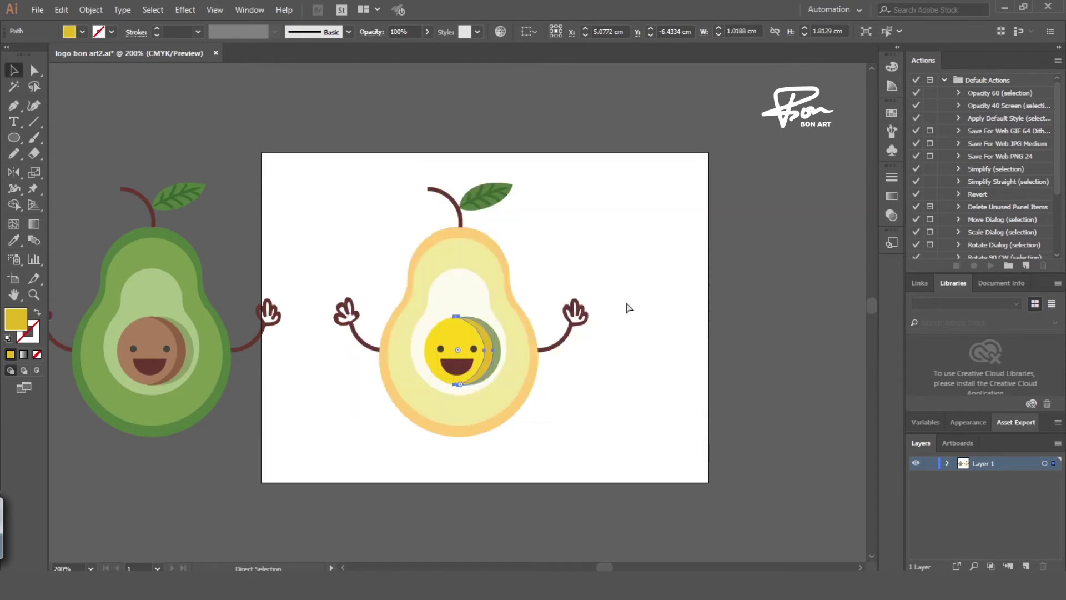
pyautogui.click(492, 347)
pyautogui.doubleClick(15, 319)
pyautogui.click(551, 347)
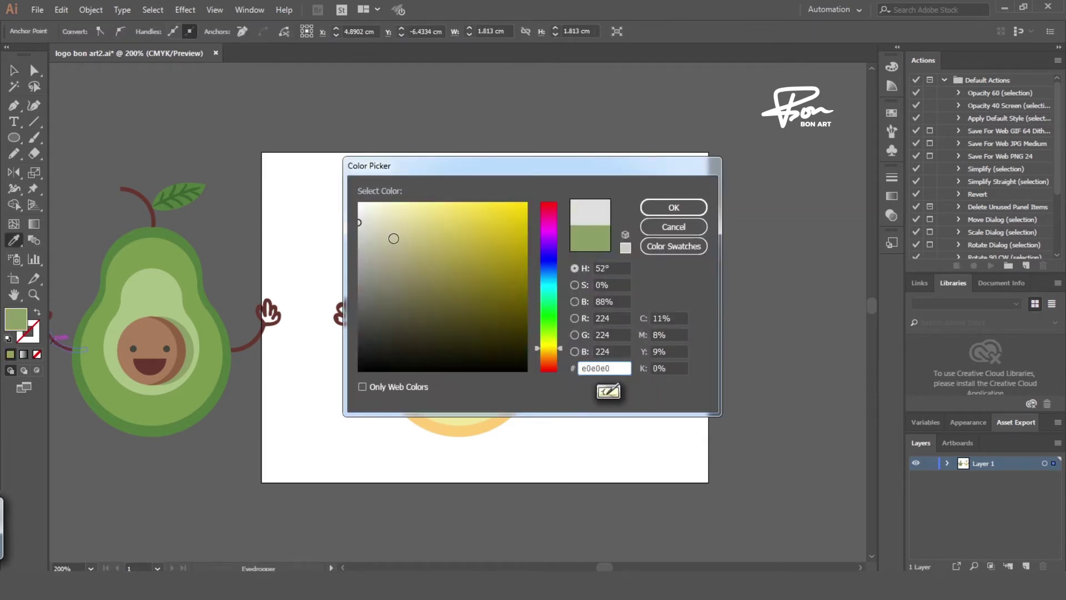
pyautogui.click(674, 208)
# Sample a cream tone and refill the egg white with a paler cream
pyautogui.press('v')
pyautogui.click(611, 352)
pyautogui.moveTo(409, 180); pyautogui.dragTo(566, 247)
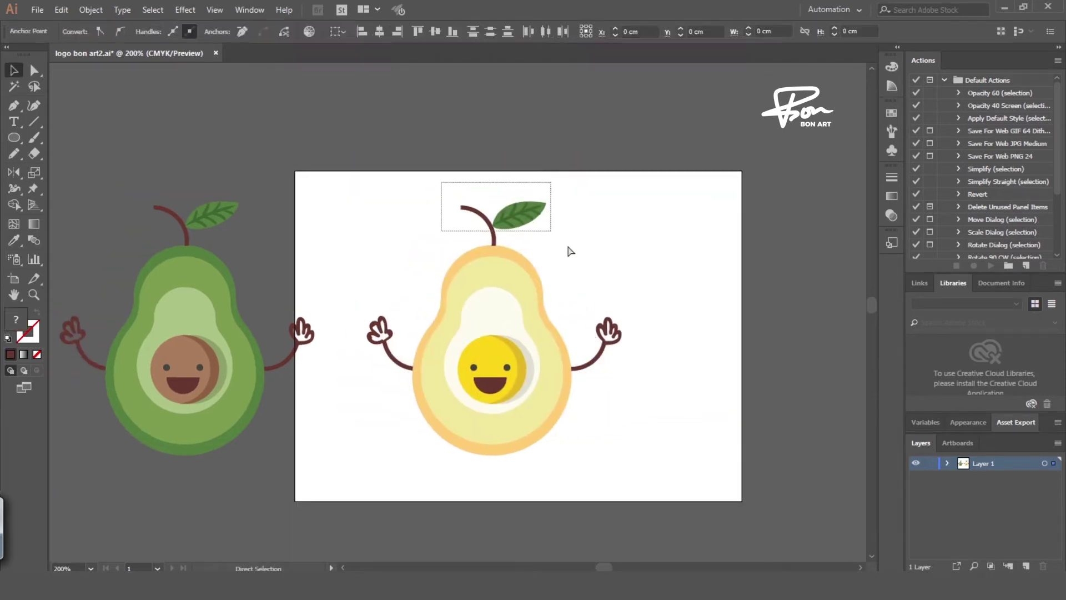
pyautogui.hotkey('ctrl', '+')
pyautogui.click(589, 277)
pyautogui.press('i')
pyautogui.click(588, 311)
pyautogui.doubleClick(16, 319)
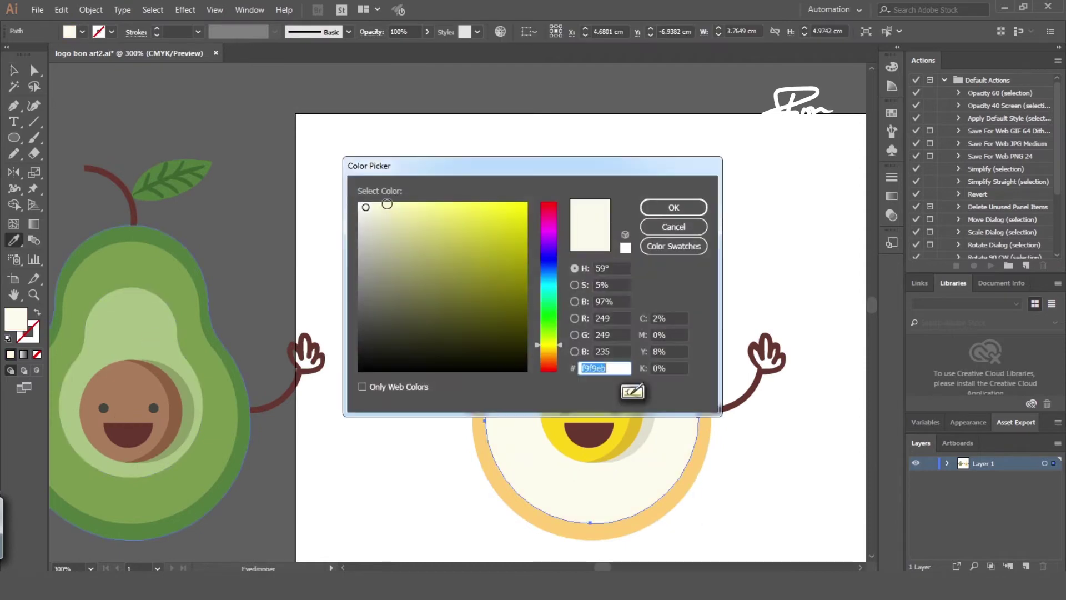
pyautogui.click(671, 207)
pyautogui.press('v')
pyautogui.click(714, 230)
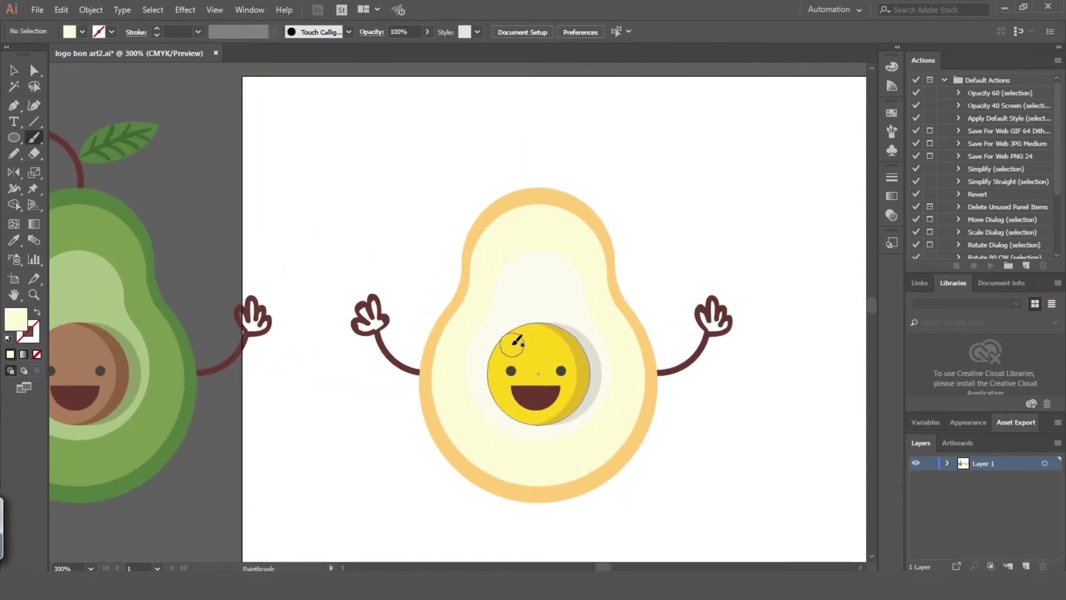
# Paint a white yolk highlight, then tilt the egg white and reshape its lower-right curve
pyautogui.moveTo(512, 343); pyautogui.dragTo(536, 332)
pyautogui.click(575, 183)
pyautogui.moveTo(623, 184)
pyautogui.mouseDown()
pyautogui.moveTo(666, 209)
pyautogui.moveTo(615, 376)
pyautogui.mouseUp()
pyautogui.hotkey('ctrl', '-')
pyautogui.hotkey('ctrl', '+')
pyautogui.moveTo(419, 381); pyautogui.dragTo(402, 396)
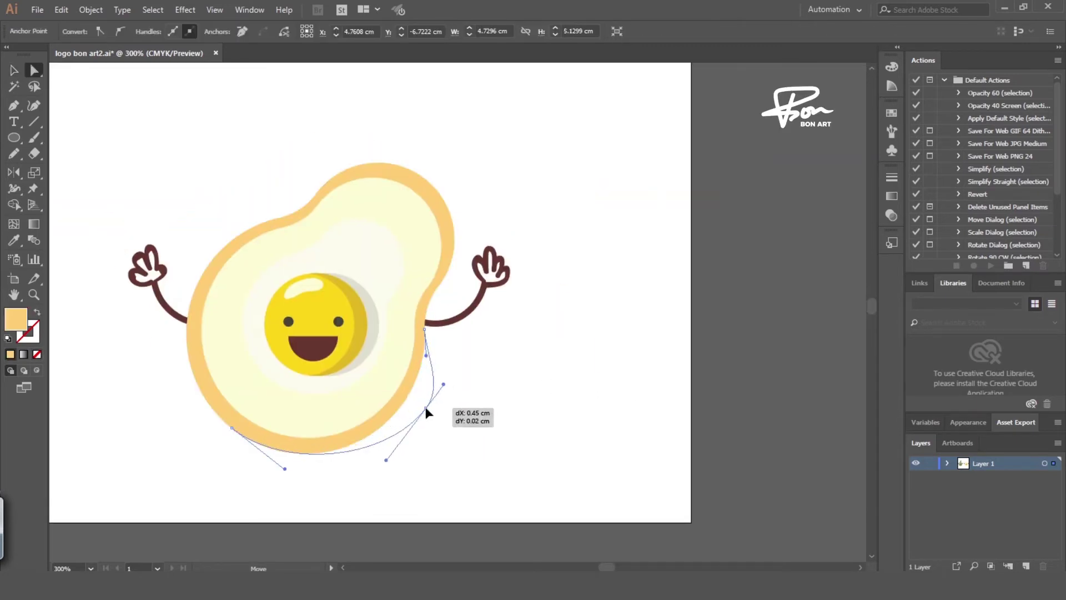
pyautogui.click(452, 410)
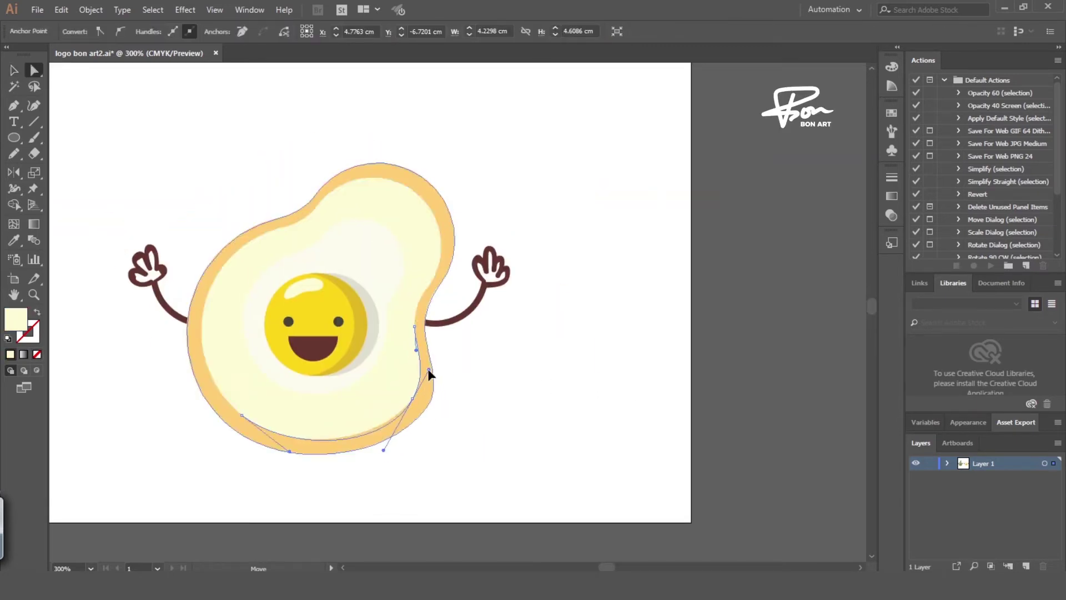
# Add a lower-right white highlight and recolour the egg white pale cream
pyautogui.moveTo(424, 388); pyautogui.dragTo(409, 412)
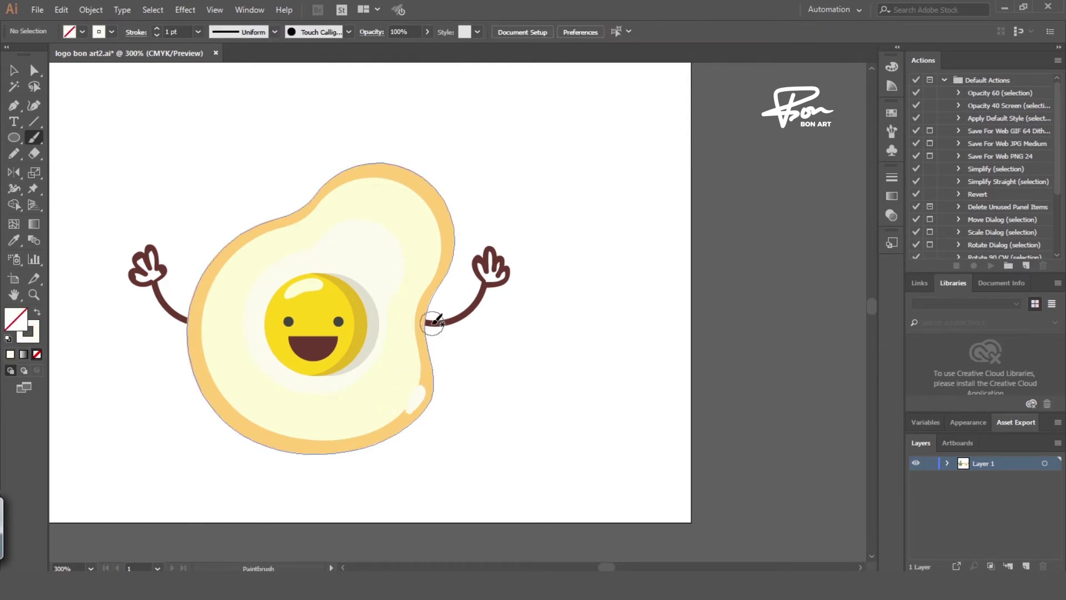
pyautogui.hotkey('ctrl', '-')
pyautogui.click(542, 414)
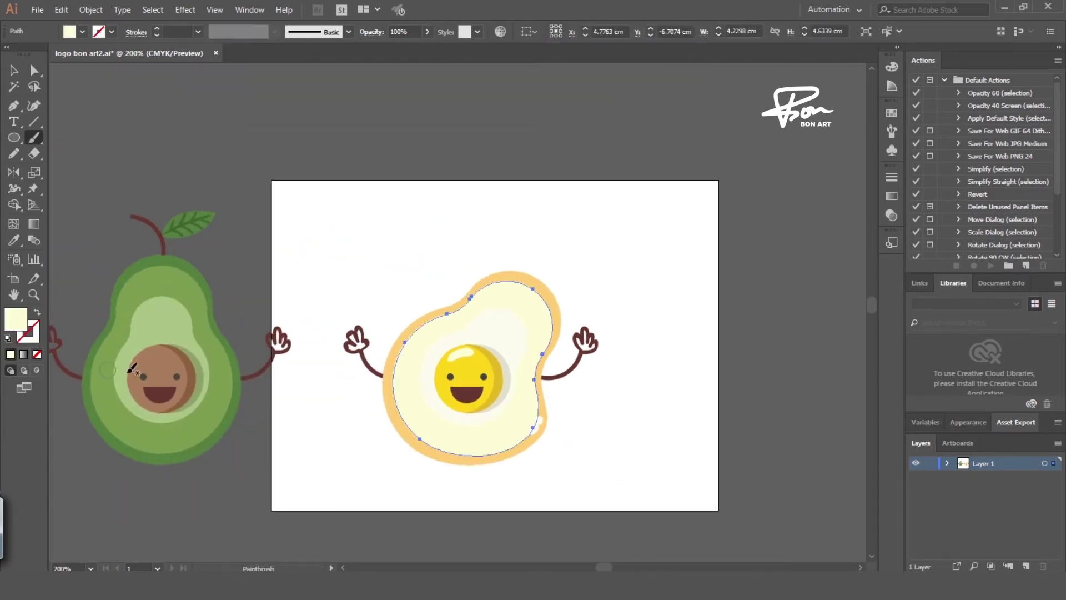
pyautogui.click(554, 347)
pyautogui.click(425, 206)
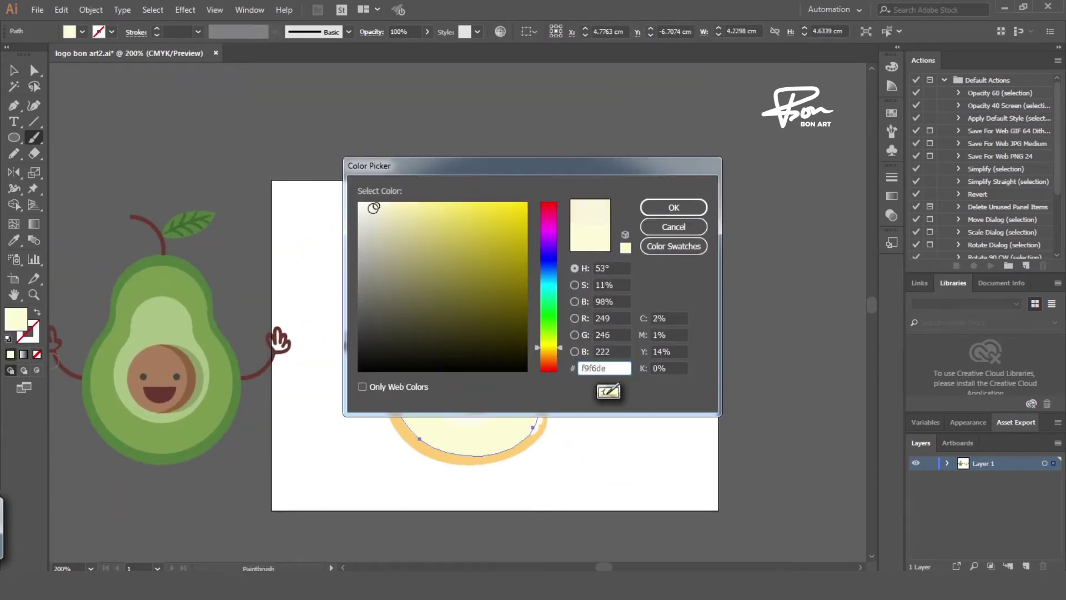
pyautogui.press('Return')
# Smooth the egg white's lower-right curve and choose a dark red brush colour
pyautogui.hotkey('ctrl', '-')
pyautogui.press('a')
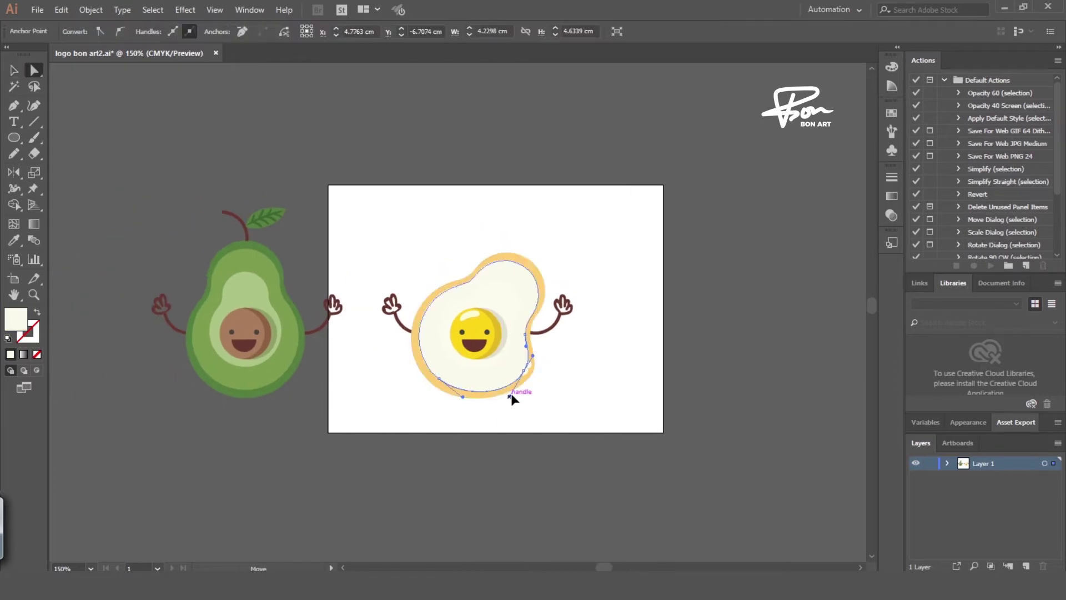
pyautogui.moveTo(511, 396); pyautogui.dragTo(527, 359)
pyautogui.hotkey('ctrl', '+')
pyautogui.hotkey('ctrl', '+')
pyautogui.press('b')
pyautogui.doubleClick(28, 332)
# Paint the egg's red tuft and legs in dark red
pyautogui.press('Return')
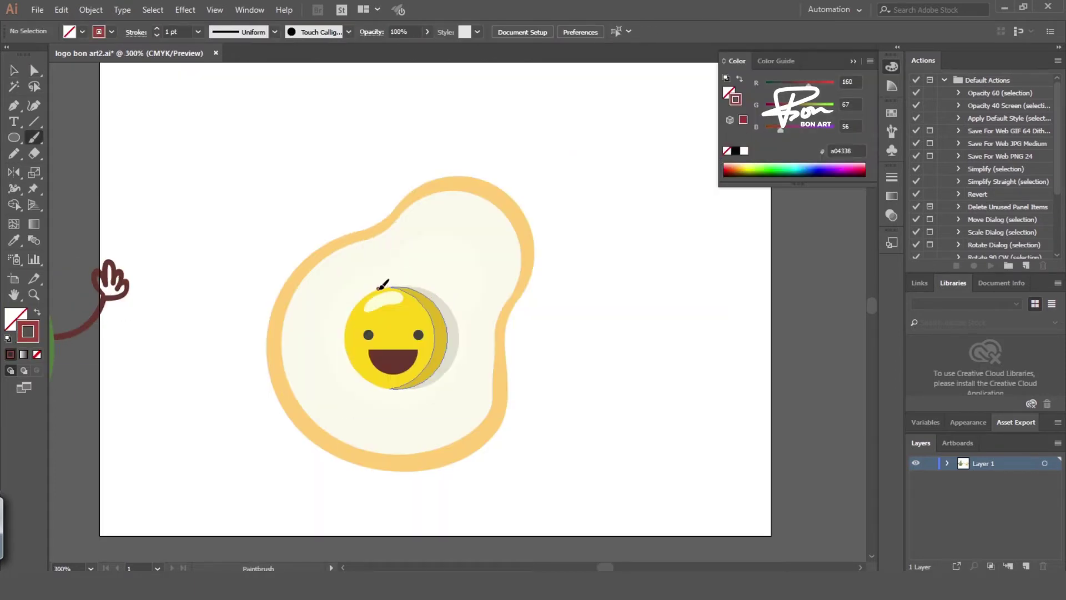
pyautogui.scroll(-3, 399, 281)
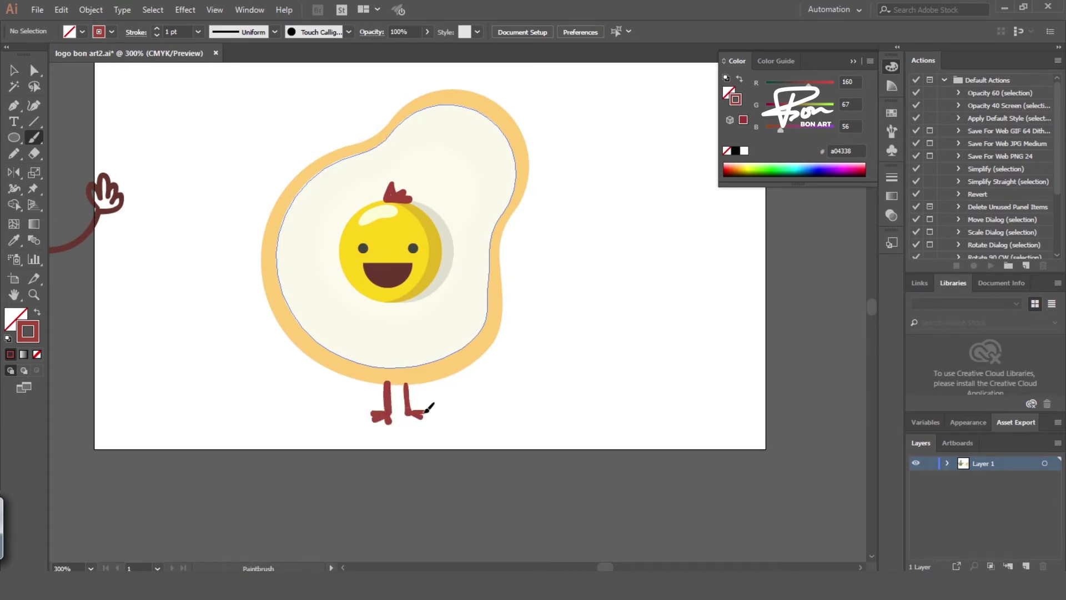
pyautogui.hotkey('ctrl', '-')
pyautogui.hotkey('ctrl', '-')
pyautogui.hotkey('ctrl', '+')
pyautogui.press('v')
# Place a tilted copy of the egg and select its yolk face, eyes and mouth
pyautogui.click(374, 281)
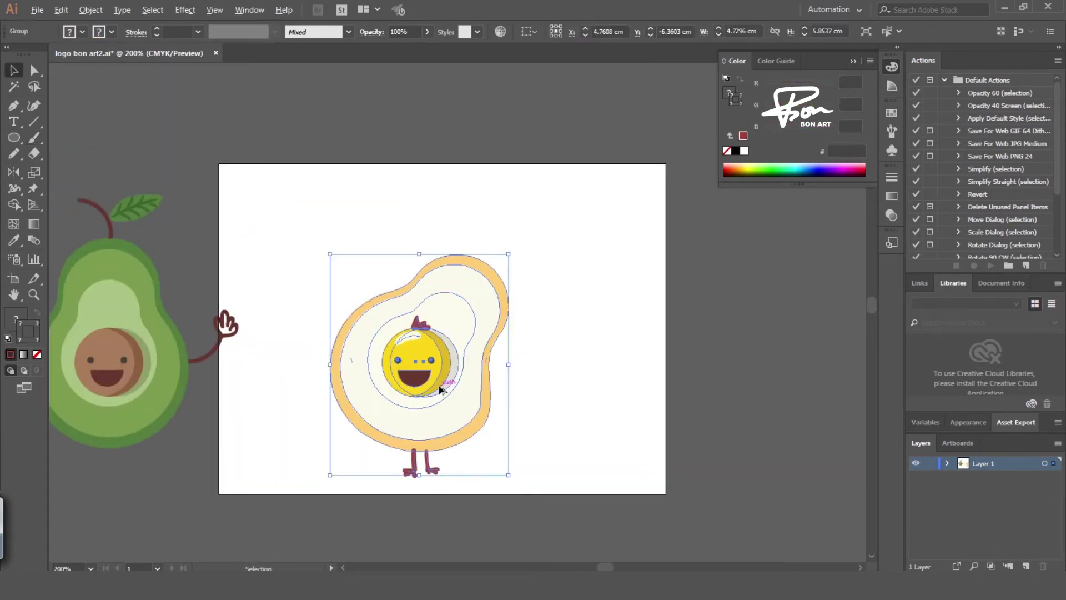
pyautogui.moveTo(328, 479); pyautogui.dragTo(311, 420)
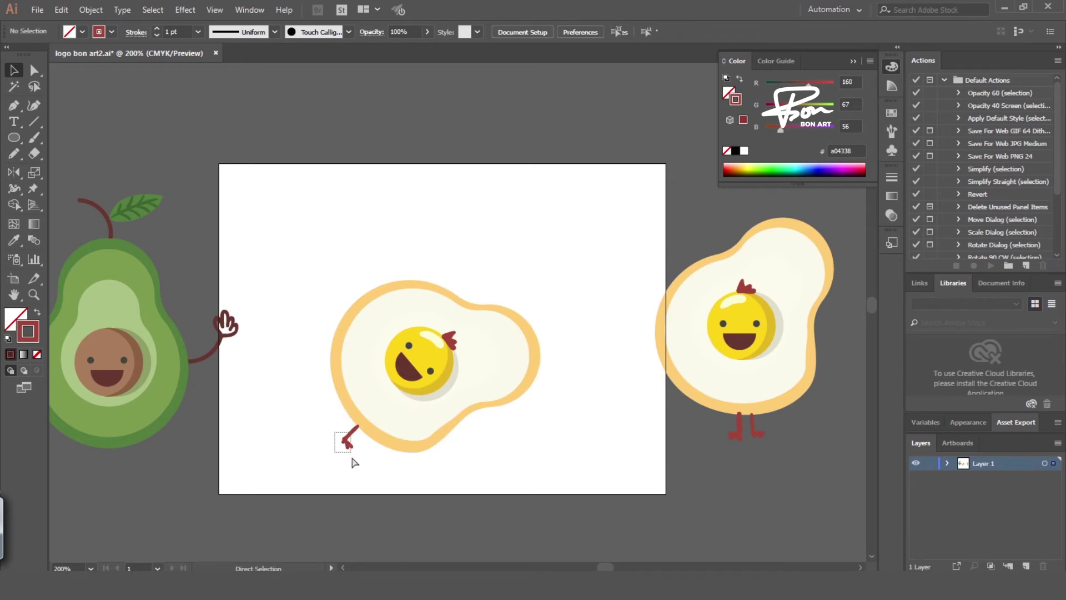
pyautogui.hscroll(3, 354, 462)
pyautogui.click(390, 274)
pyautogui.click(342, 368)
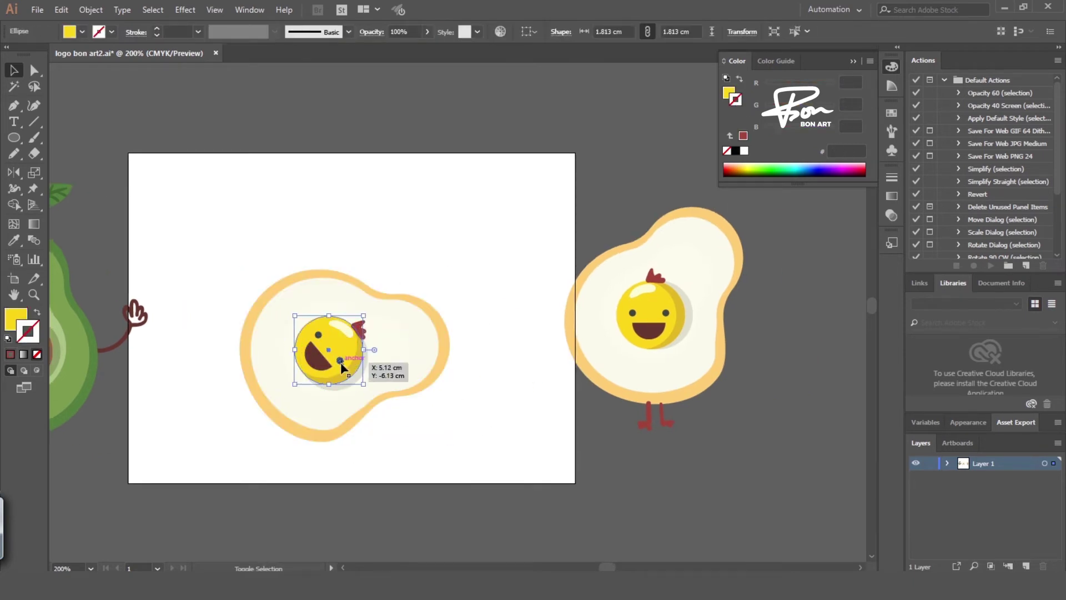
pyautogui.keyDown('shift'); pyautogui.click(361, 328); pyautogui.keyUp('shift')
# Lift the copy's face and its shadow up onto the egg white's top edge
pyautogui.moveTo(356, 350); pyautogui.dragTo(350, 284)
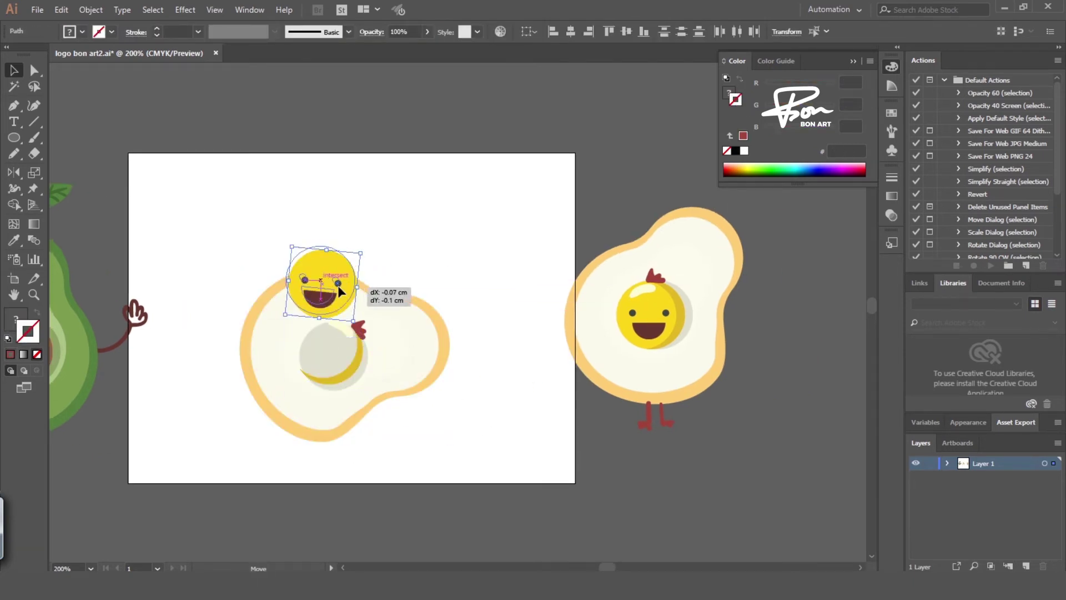
pyautogui.keyDown('ctrl'); pyautogui.click(361, 343); pyautogui.keyUp('ctrl')
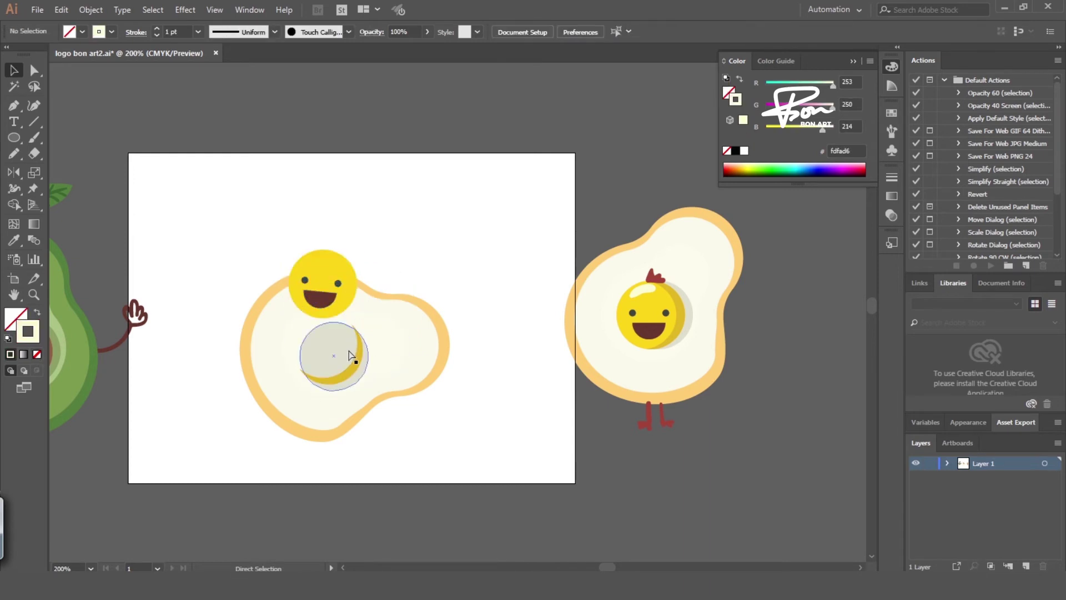
pyautogui.click(358, 361)
pyautogui.moveTo(359, 364)
pyautogui.mouseDown()
pyautogui.moveTo(350, 314)
pyautogui.moveTo(339, 311)
pyautogui.mouseUp()
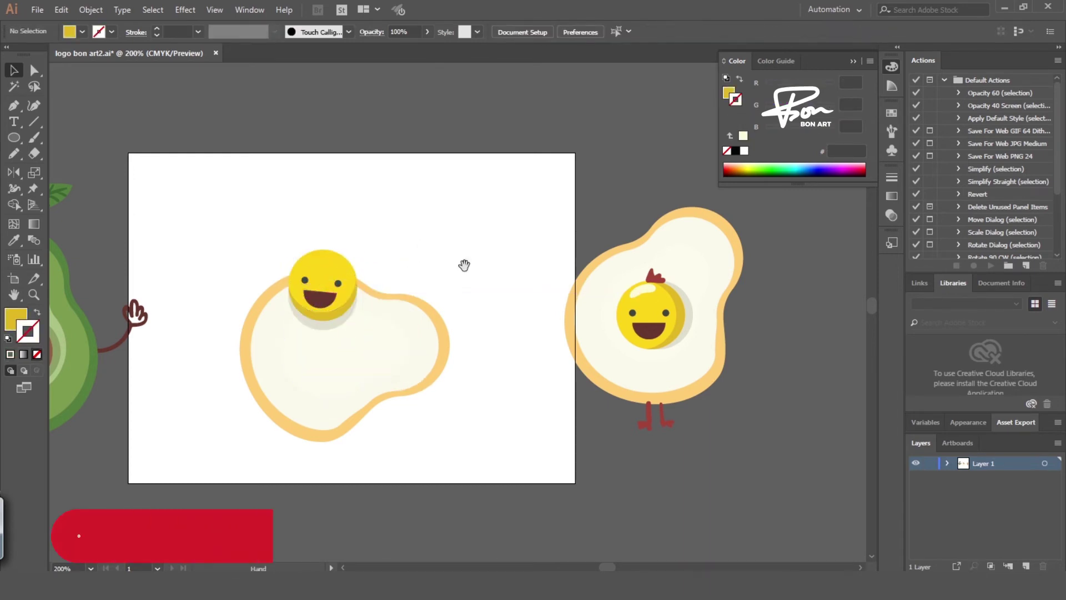
pyautogui.hotkey('ctrl', '+')
# Reshape the egg white into a taller wing shape by pulling its edges
pyautogui.press('a')
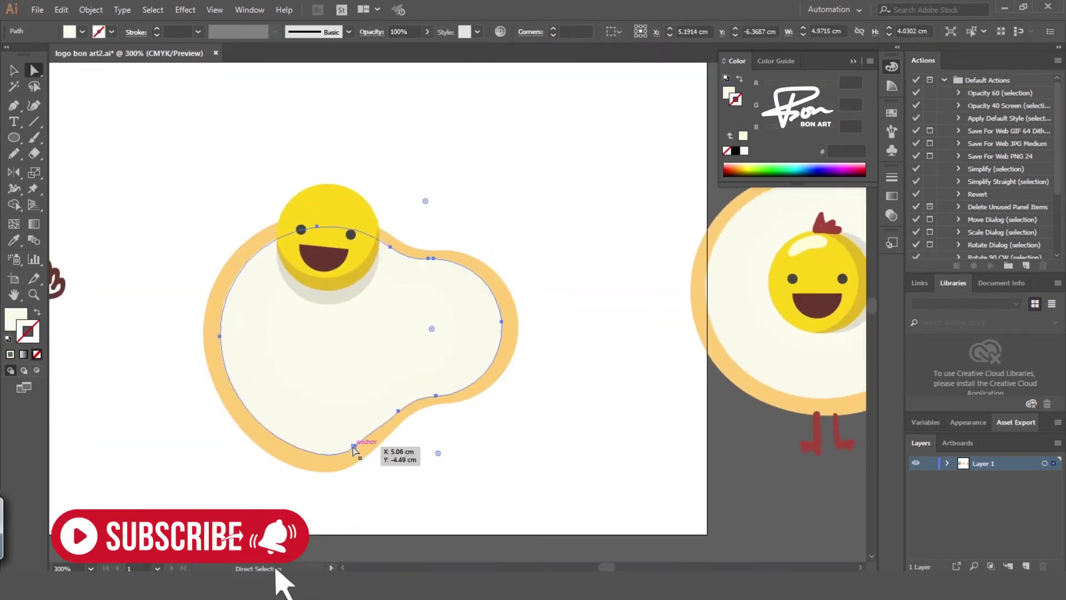
pyautogui.moveTo(352, 443); pyautogui.dragTo(309, 381)
pyautogui.press('v')
pyautogui.click(417, 442)
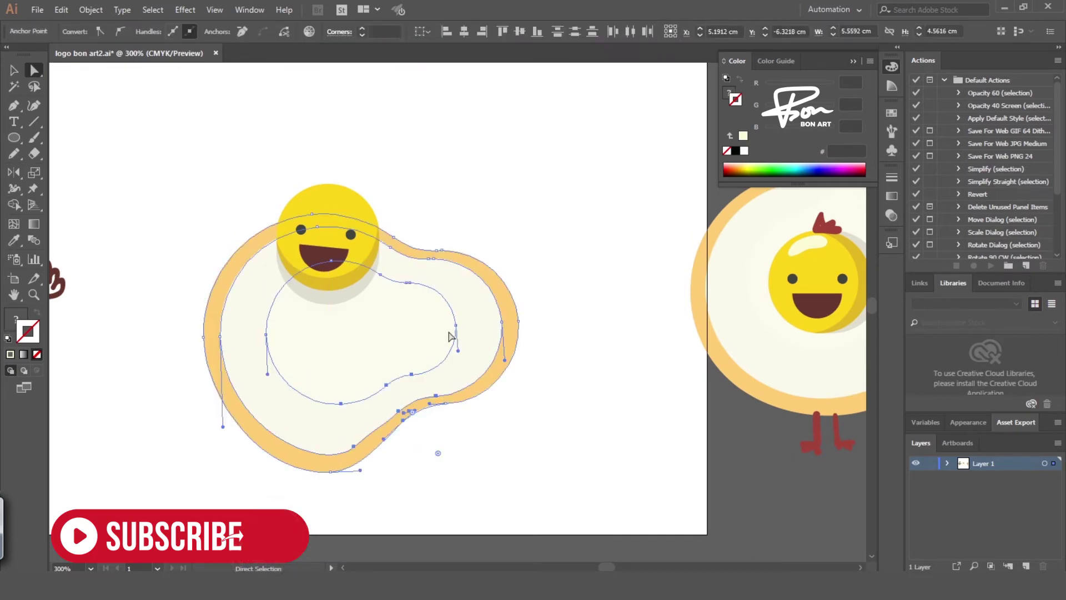
pyautogui.moveTo(528, 238)
pyautogui.mouseDown()
pyautogui.moveTo(421, 381)
pyautogui.moveTo(483, 275)
pyautogui.mouseUp()
pyautogui.hotkey('ctrl', 'z')
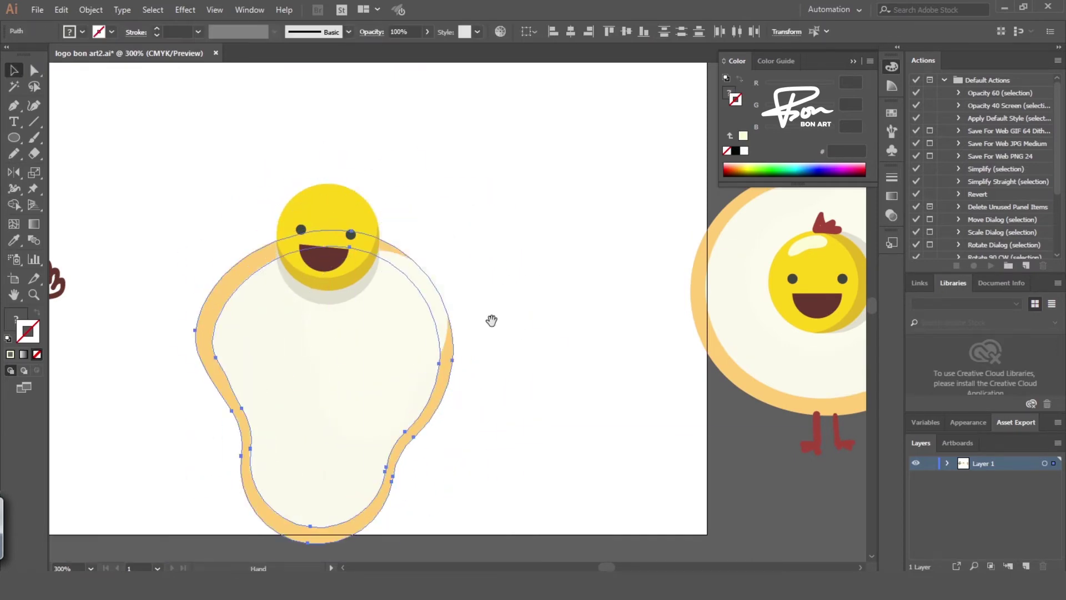
# Paste a smaller copy inside the egg white and fill it yolk yellow
pyautogui.hotkey('ctrl', 'c')
pyautogui.hotkey('ctrl', 'f')
pyautogui.moveTo(445, 315); pyautogui.dragTo(393, 317)
pyautogui.press('i')
pyautogui.click(381, 225)
pyautogui.press('v')
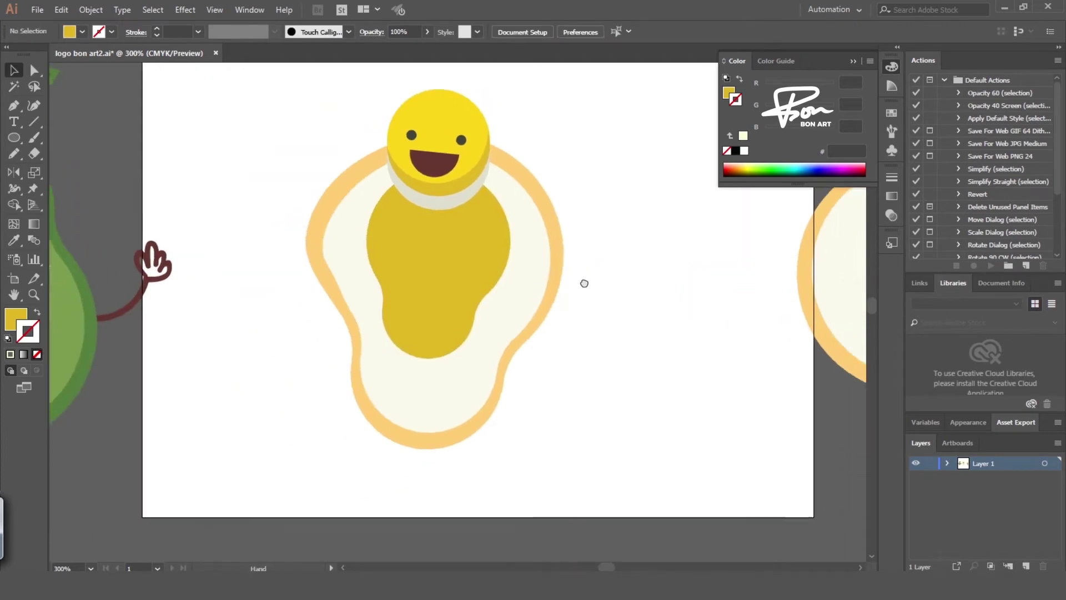
# Duplicate the finished wing and place the copy to the right as the second wing
pyautogui.moveTo(273, 362); pyautogui.dragTo(506, 416)
pyautogui.moveTo(409, 399); pyautogui.dragTo(407, 392)
pyautogui.hotkey('ctrl', 'z')
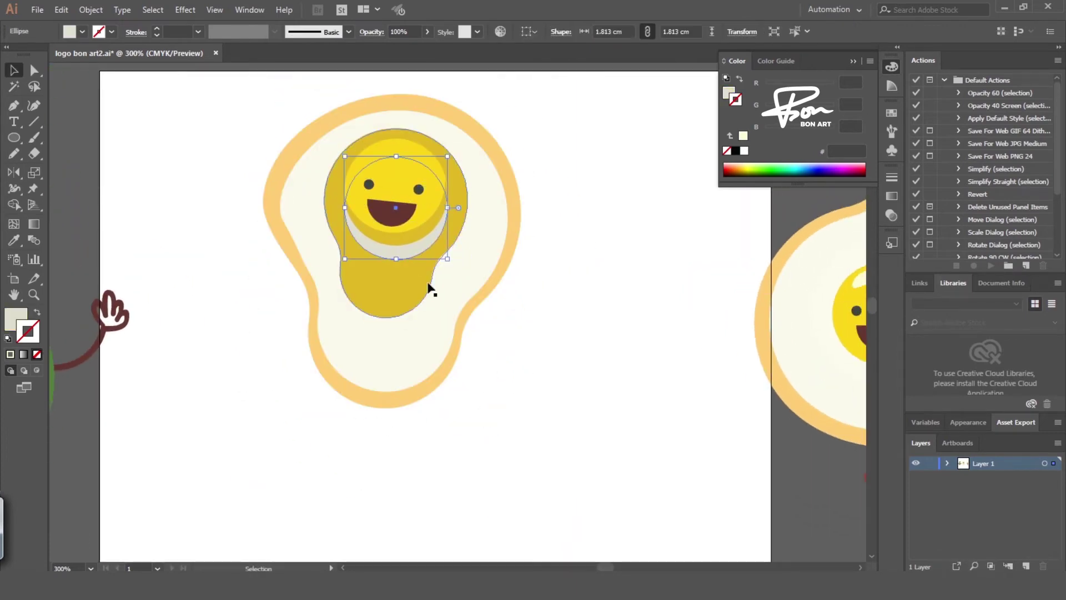
pyautogui.moveTo(269, 250)
pyautogui.mouseDown()
pyautogui.moveTo(359, 317)
pyautogui.moveTo(564, 361)
pyautogui.moveTo(517, 406)
pyautogui.moveTo(527, 410)
pyautogui.mouseUp()
pyautogui.hotkey('ctrl', 'shift', 'a')
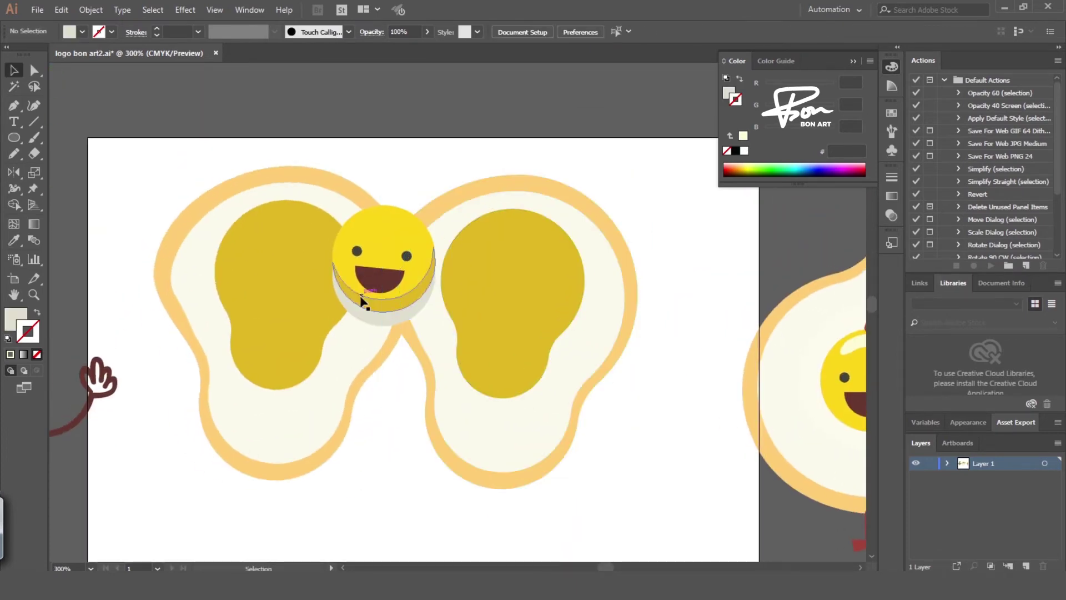
# Add a yolk-shaped body, then paint darker gold stripes and antennae
pyautogui.moveTo(575, 386); pyautogui.dragTo(646, 339)
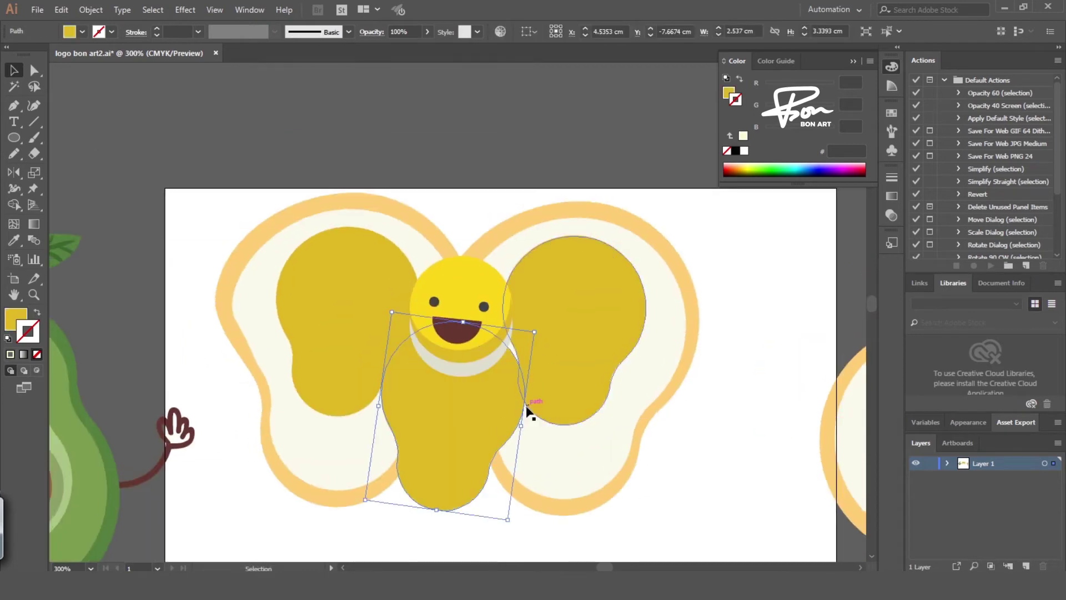
pyautogui.click(736, 380)
pyautogui.moveTo(452, 438); pyautogui.dragTo(463, 453)
pyautogui.hotkey('shift', 'x')
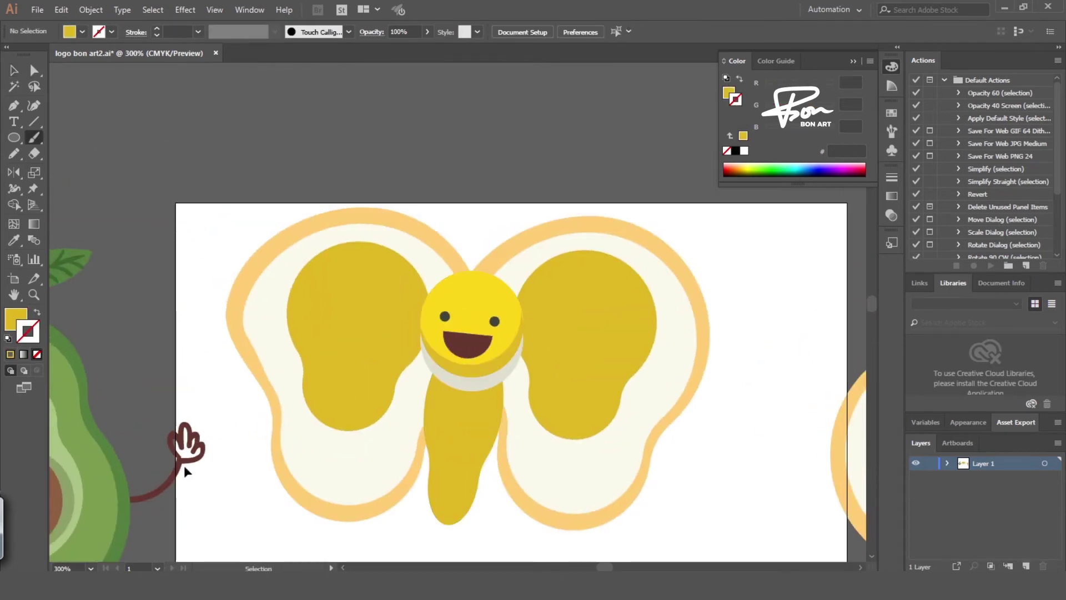
pyautogui.doubleClick(28, 331)
pyautogui.click(687, 207)
pyautogui.moveTo(435, 396); pyautogui.dragTo(479, 410)
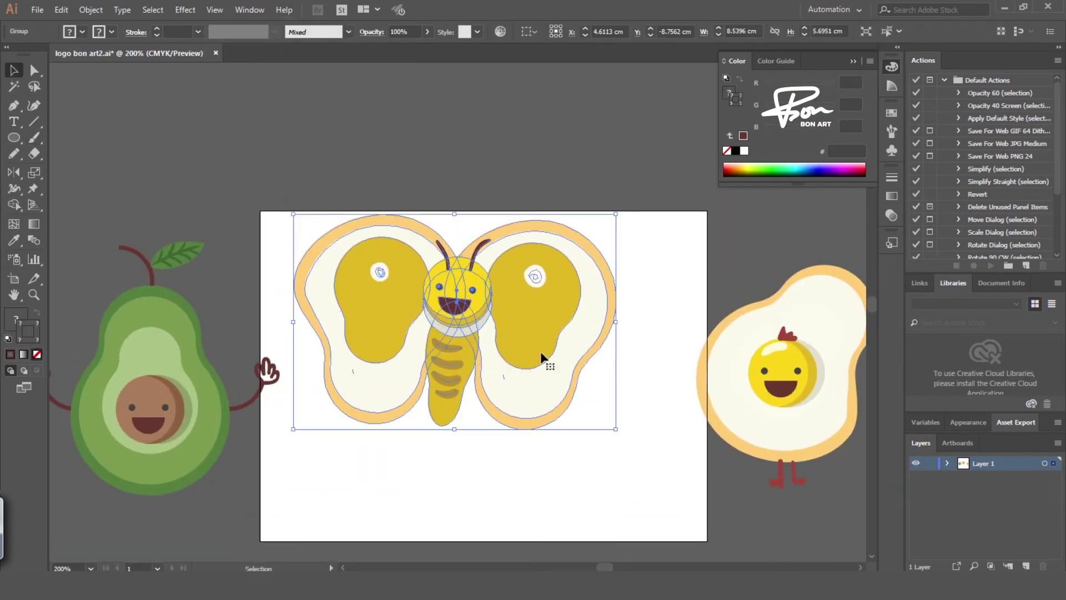
pyautogui.moveTo(467, 207); pyautogui.dragTo(416, 227)
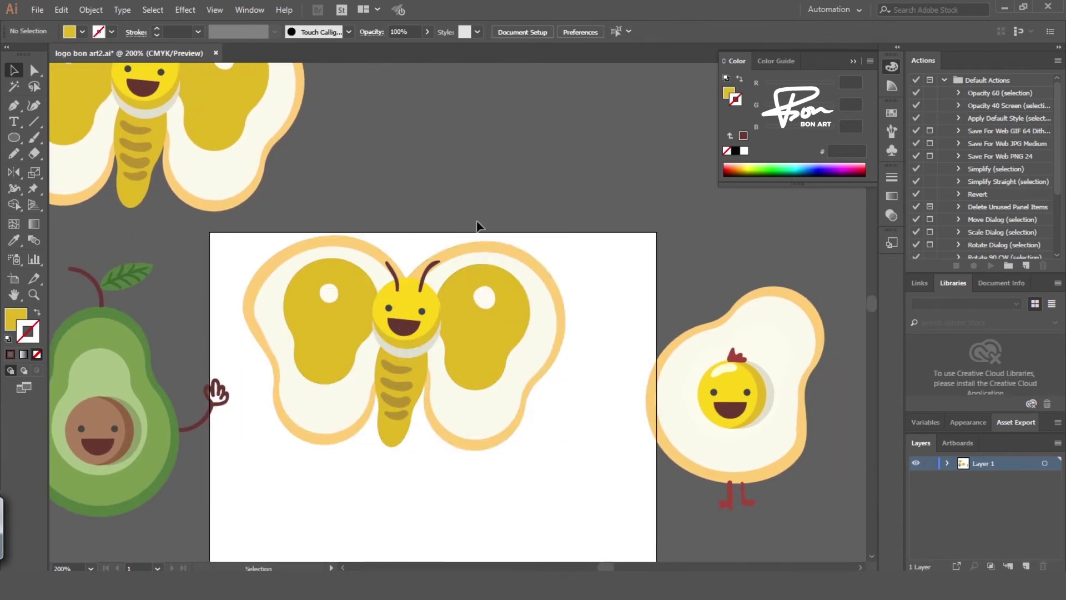
# Rearrange the copied wings into position and move the striped body down as a trunk
pyautogui.moveTo(515, 320); pyautogui.dragTo(356, 464)
pyautogui.click(501, 325)
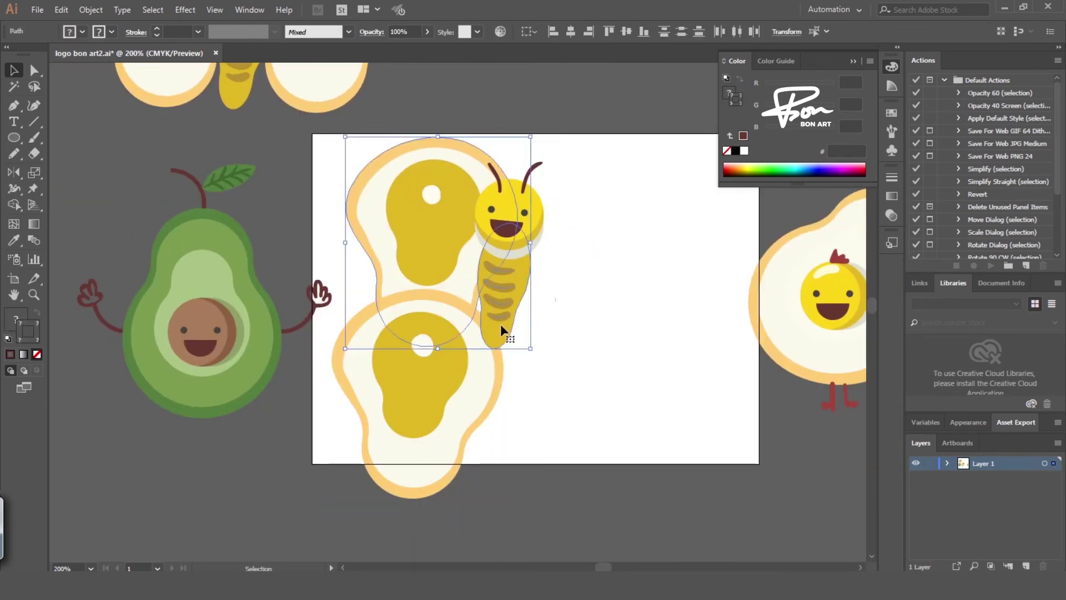
pyautogui.moveTo(397, 347); pyautogui.dragTo(600, 268)
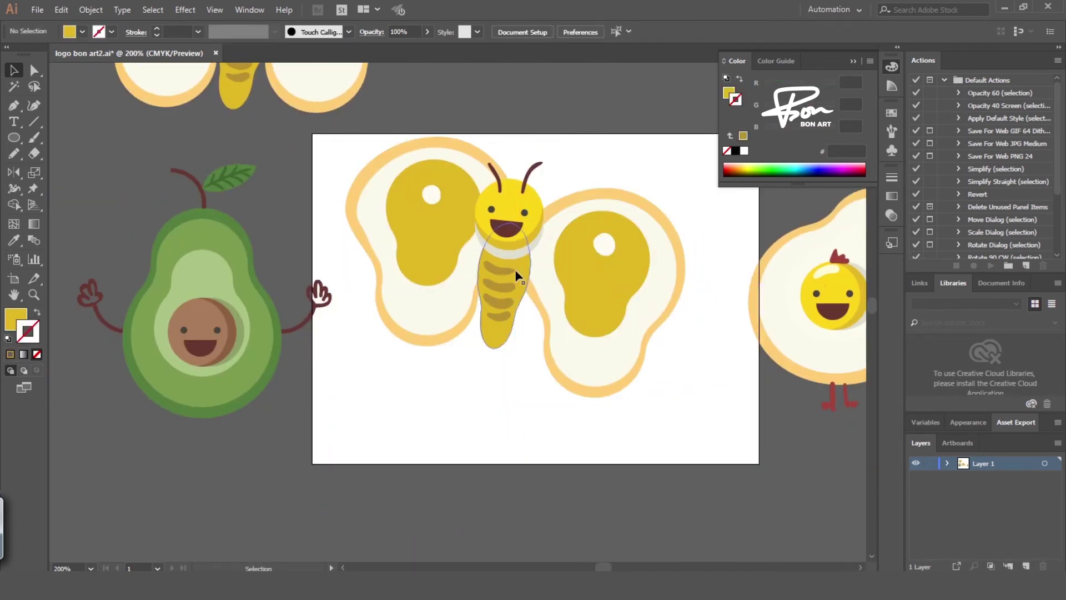
pyautogui.moveTo(531, 246); pyautogui.dragTo(476, 348)
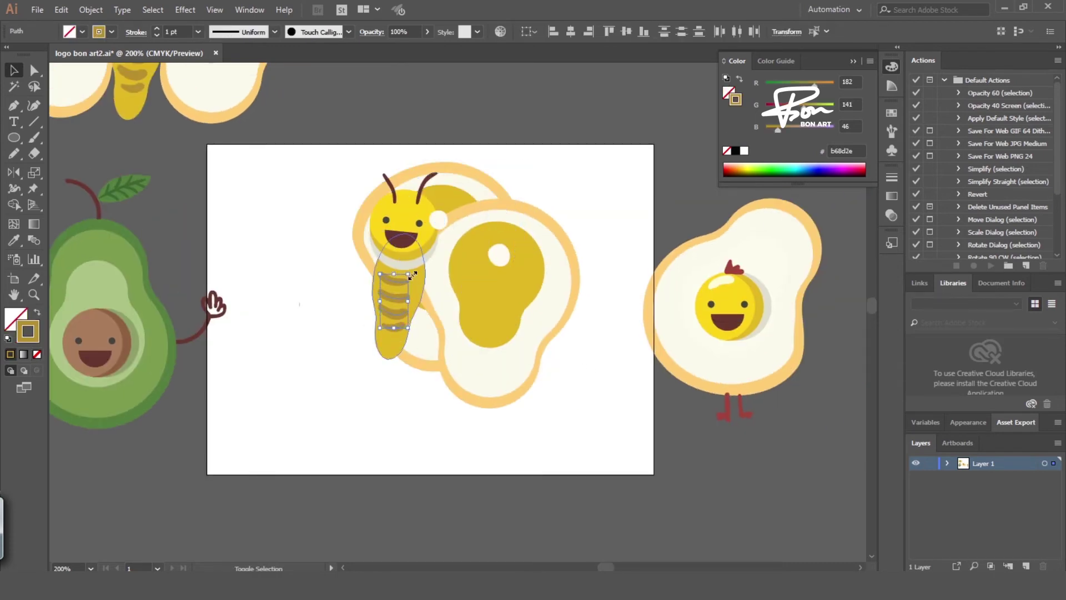
pyautogui.moveTo(392, 301); pyautogui.dragTo(382, 368)
# Tuck the head behind the left wing and lower the eye dot onto the head
pyautogui.click(410, 248)
pyautogui.keyDown('shift'); pyautogui.click(454, 185); pyautogui.keyUp('shift')
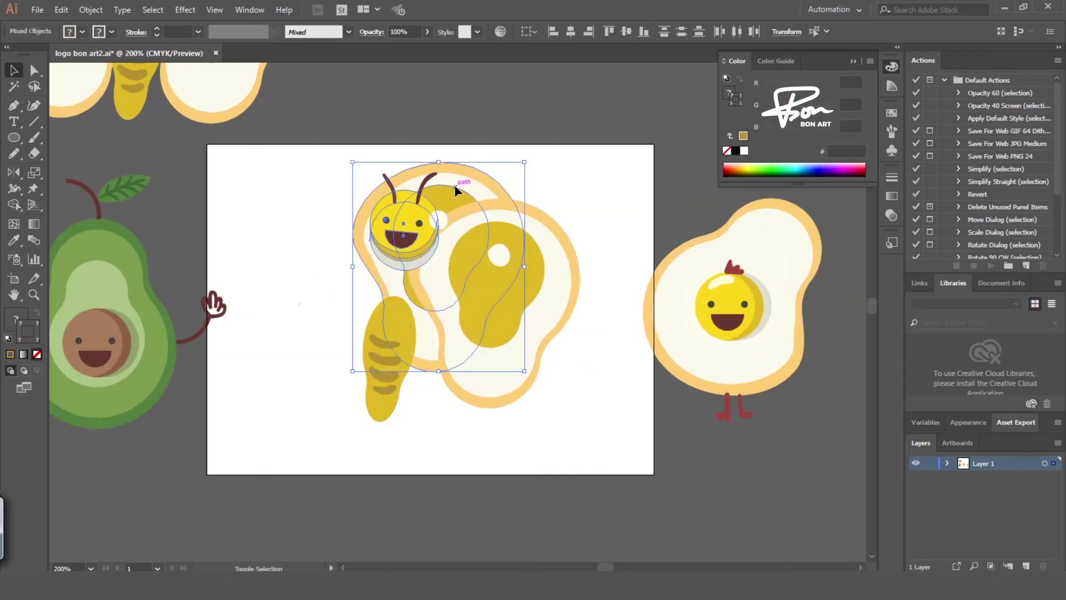
pyautogui.moveTo(454, 336); pyautogui.dragTo(405, 211)
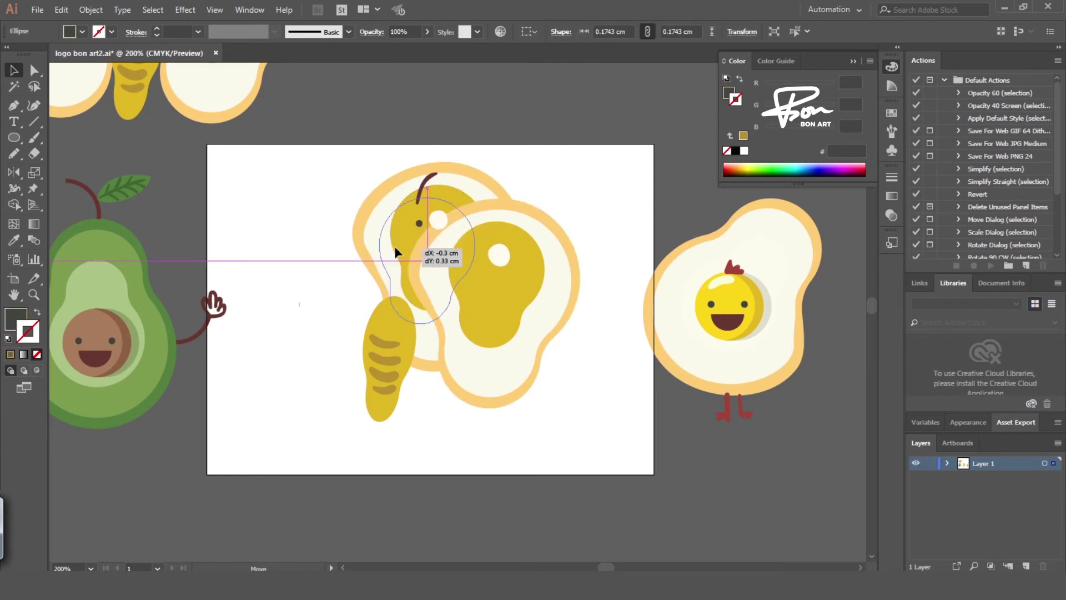
pyautogui.click(489, 225)
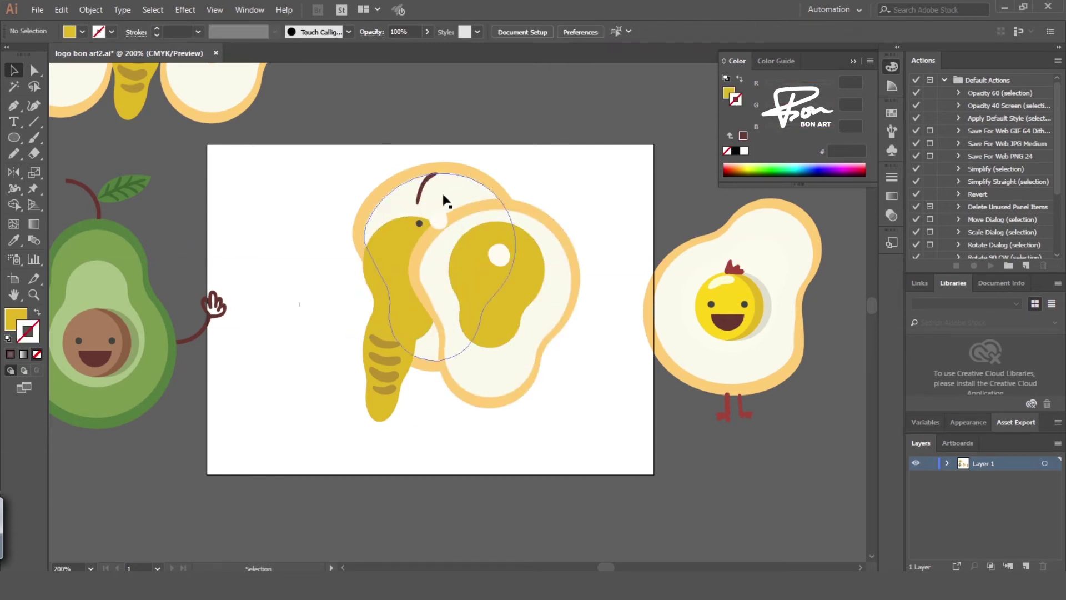
pyautogui.click(419, 223)
pyautogui.hotkey('ctrl', '+')
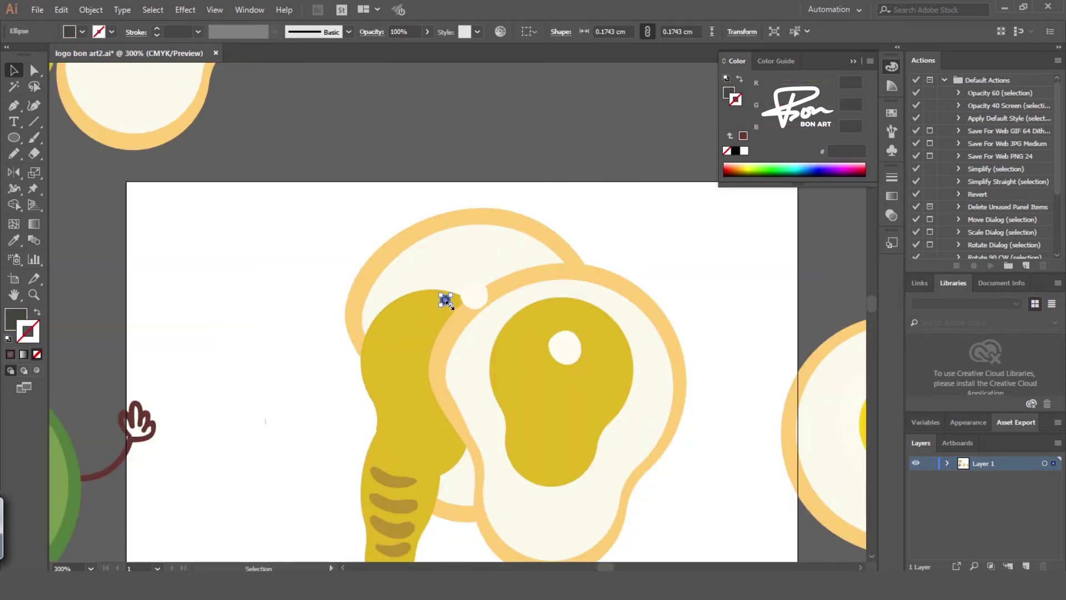
pyautogui.moveTo(425, 391); pyautogui.dragTo(405, 421)
pyautogui.hotkey('ctrl', '-')
# Enlarge the new blob into the elephant's body, placed behind the ears
pyautogui.moveTo(509, 317); pyautogui.dragTo(595, 221)
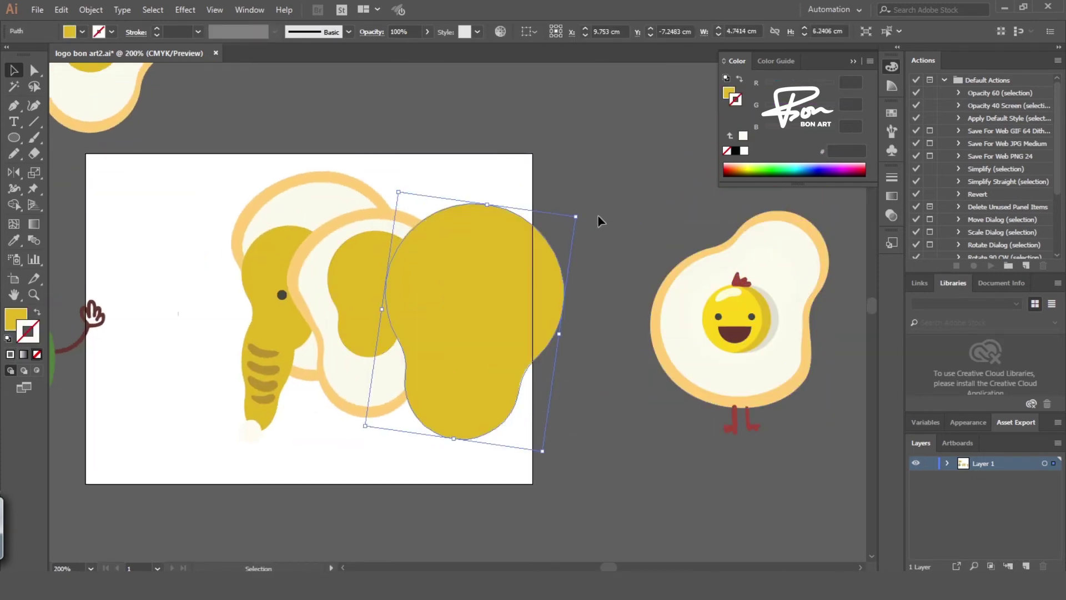
pyautogui.hotkey('ctrl', '[')
pyautogui.click(584, 388)
pyautogui.moveTo(392, 281); pyautogui.dragTo(427, 336)
pyautogui.click(427, 336)
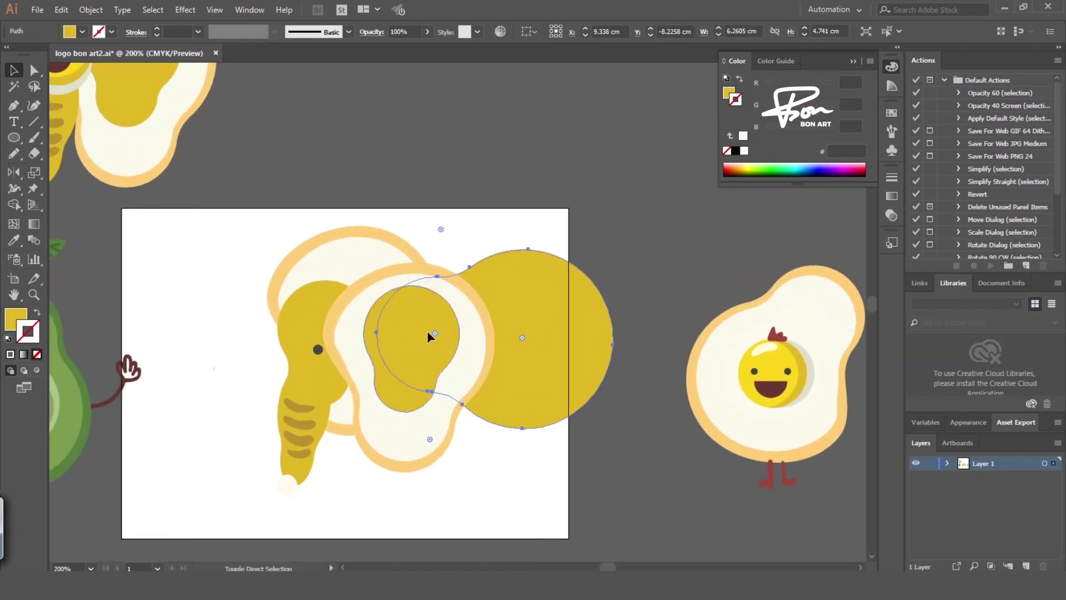
# Recolour the elephant's body parts and orange ear rim grey
pyautogui.click(342, 325)
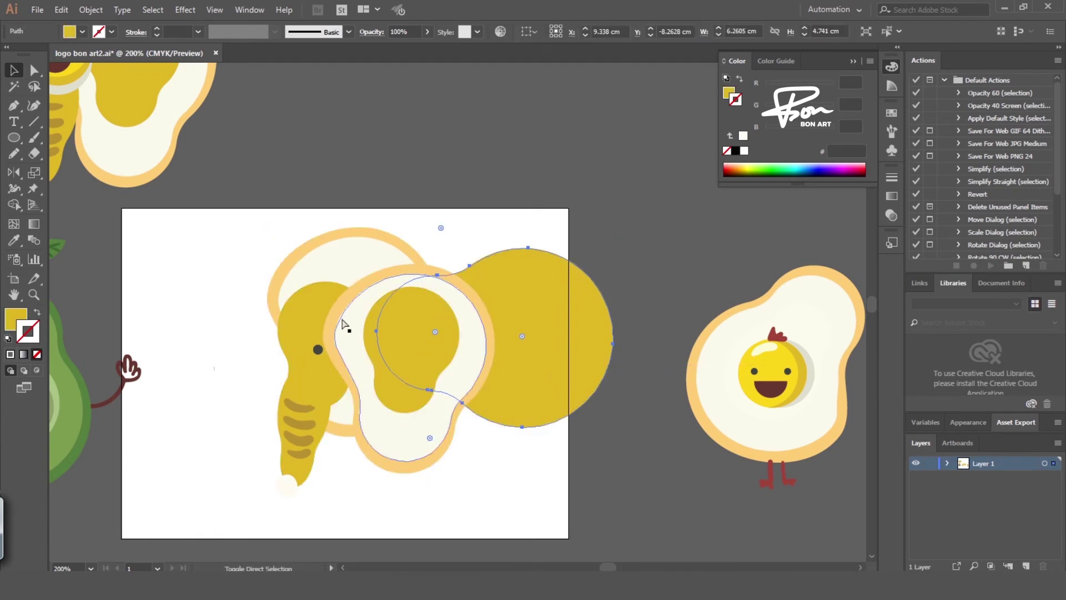
pyautogui.doubleClick(14, 321)
pyautogui.click(417, 341)
pyautogui.click(475, 293)
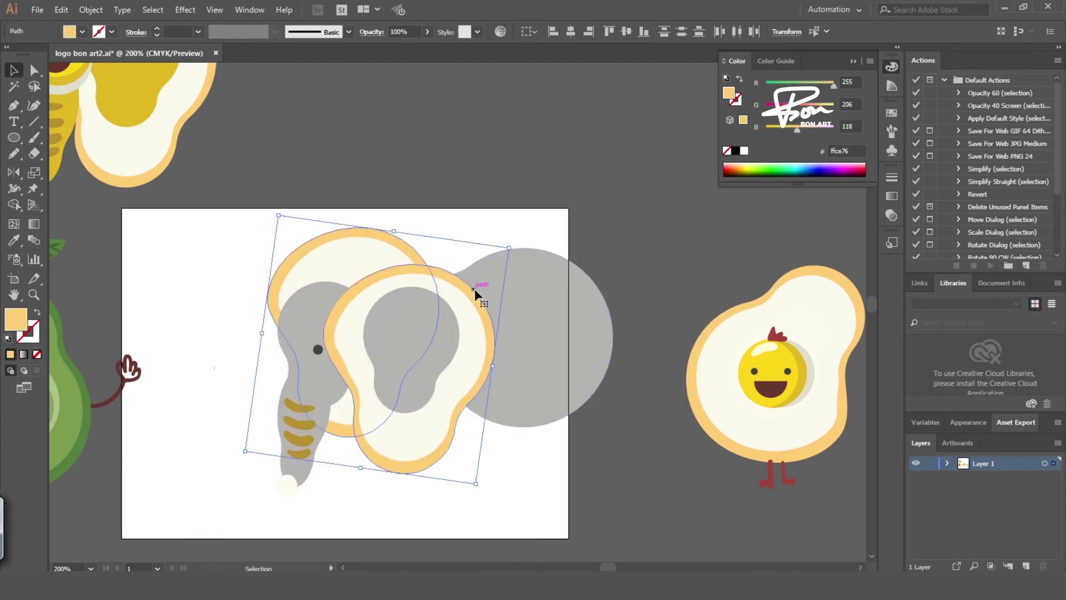
pyautogui.hotkey('ctrl', 'z')
pyautogui.doubleClick(27, 331)
pyautogui.press('Return')
pyautogui.moveTo(639, 313); pyautogui.dragTo(631, 237)
# Send the middle leg of the trunk-and-legs group behind the body
pyautogui.click(550, 311)
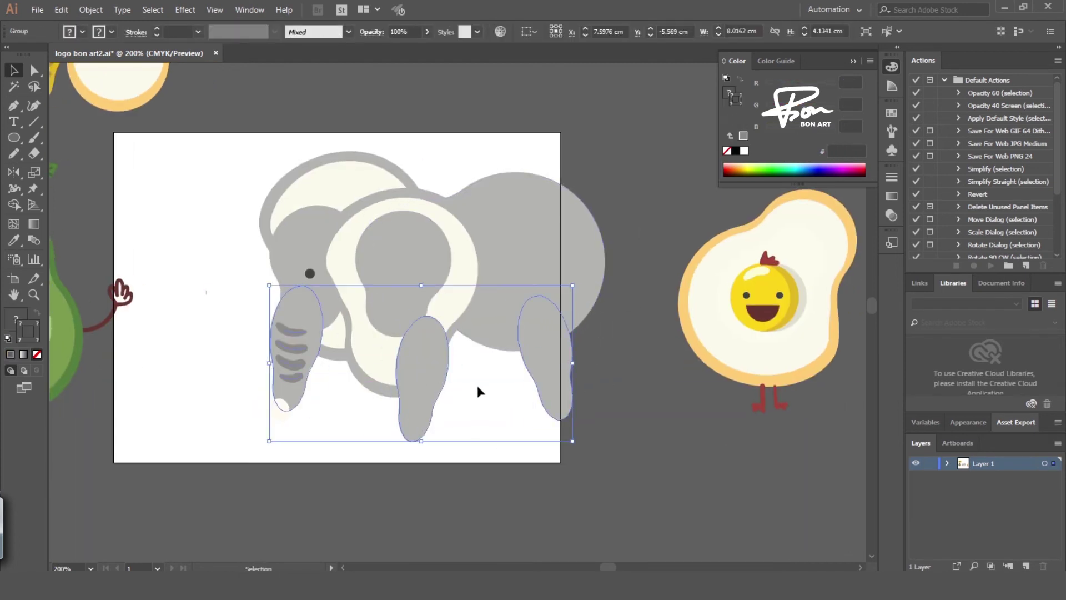
pyautogui.hotkey('ctrl', 'shift', '[')
pyautogui.hotkey('ctrl', 'shift', 'a')
# Paint a curled grey tail at the body's right edge with the Paintbrush
pyautogui.press('b')
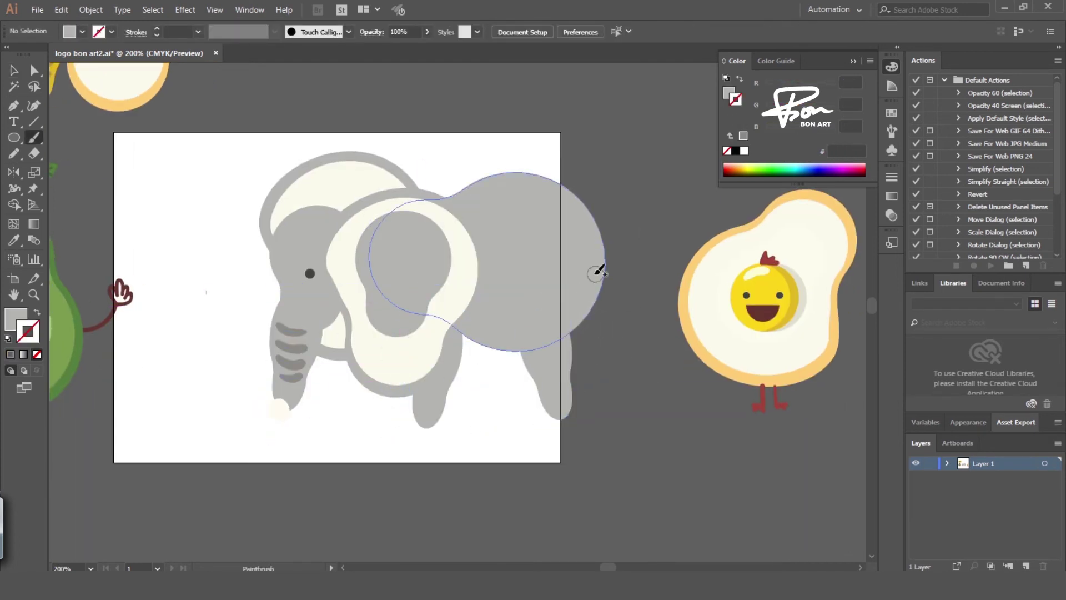
pyautogui.moveTo(611, 260); pyautogui.dragTo(628, 326)
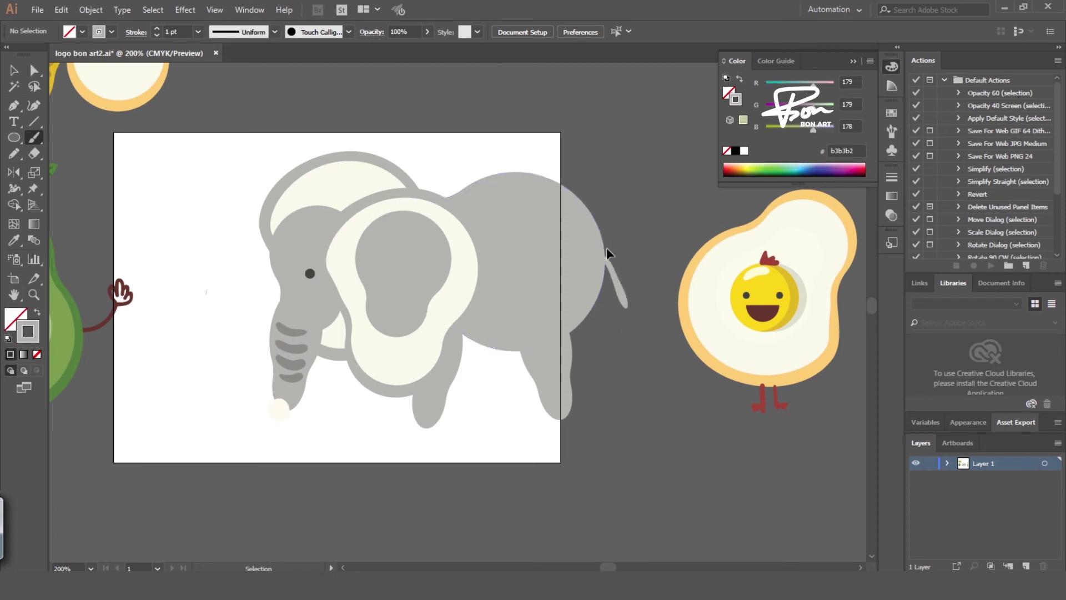
pyautogui.hotkey('shift', 'x')
pyautogui.hotkey('ctrl', 'z')
pyautogui.moveTo(605, 244); pyautogui.dragTo(608, 257)
pyautogui.moveTo(607, 275); pyautogui.dragTo(619, 351)
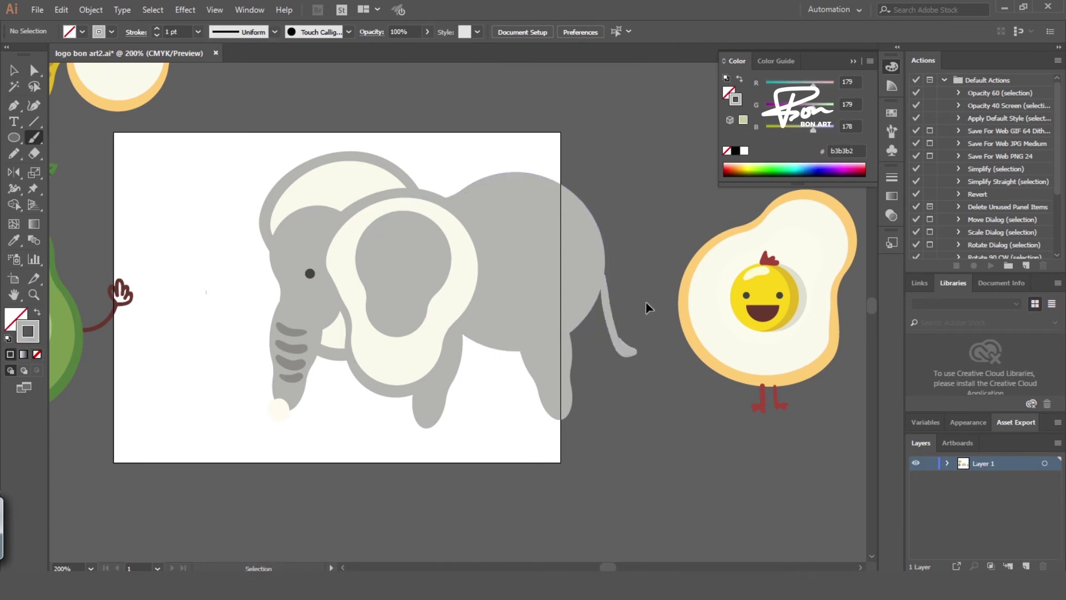
pyautogui.hotkey('ctrl', '-')
pyautogui.press('v')
pyautogui.moveTo(340, 210); pyautogui.dragTo(615, 463)
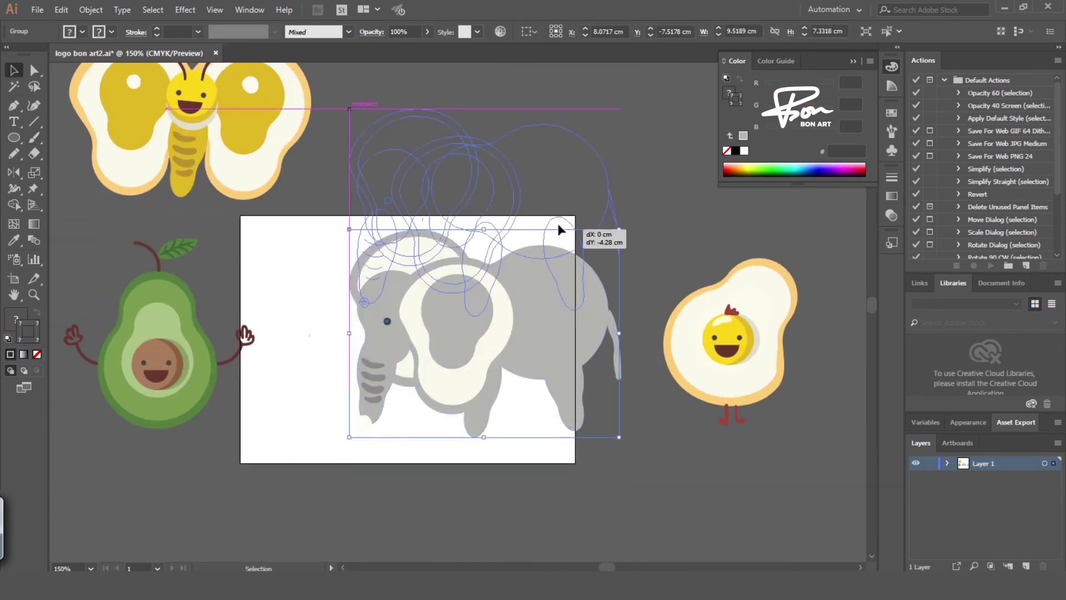
# Copy the elephant above the artboard and pull the copy's parts apart
pyautogui.moveTo(558, 223)
pyautogui.mouseDown()
pyautogui.moveTo(558, 175)
pyautogui.moveTo(586, 389)
pyautogui.mouseUp()
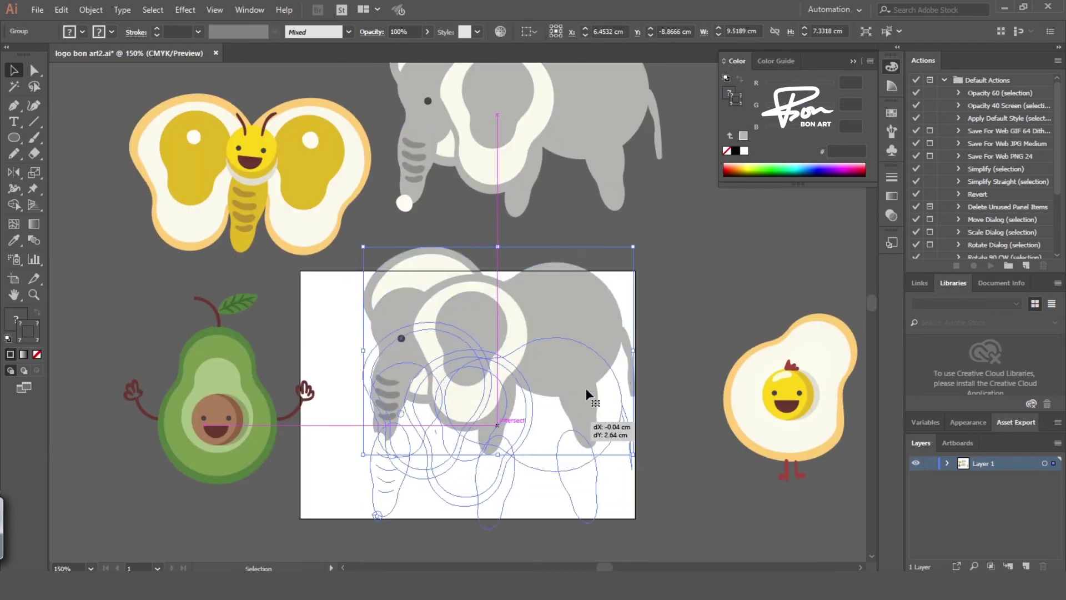
pyautogui.scroll(-5, 586, 388)
pyautogui.hotkey('ctrl', 'shift', 'a')
pyautogui.click(474, 308)
pyautogui.moveTo(474, 308)
pyautogui.mouseDown()
pyautogui.moveTo(464, 189)
pyautogui.moveTo(444, 144)
pyautogui.mouseUp()
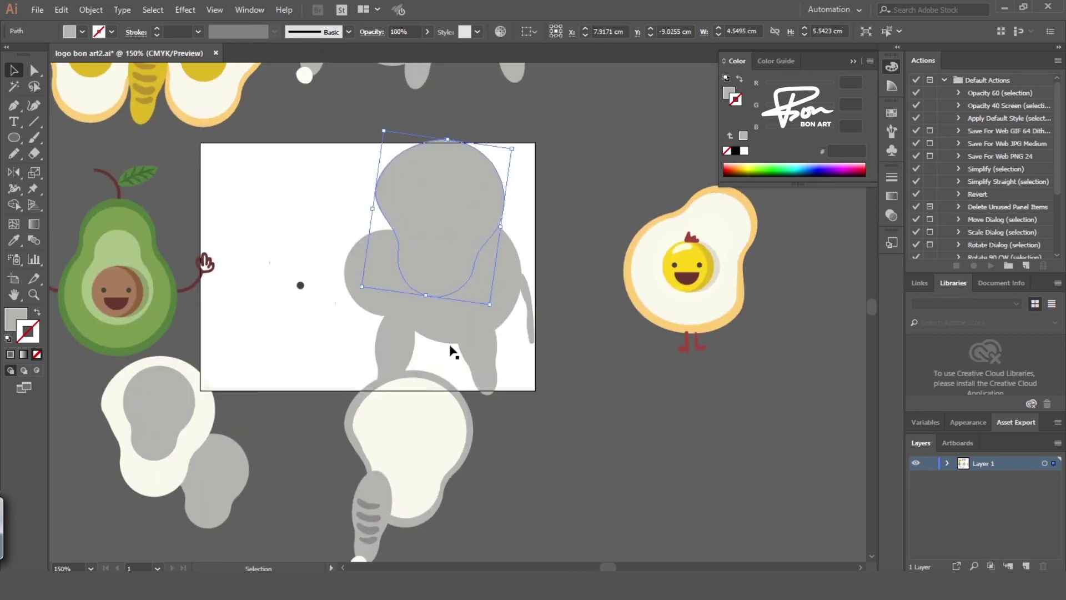
# Move a grey blob up, set the striped trunk in the cream face, and place the eye
pyautogui.press('a')
pyautogui.click(401, 351)
pyautogui.press('v')
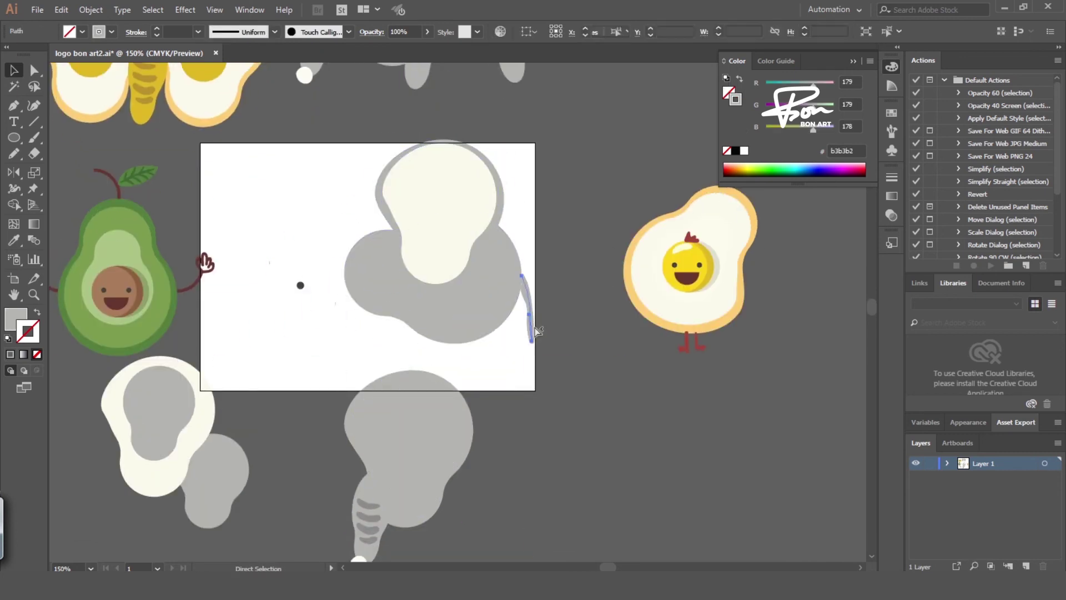
pyautogui.moveTo(414, 447); pyautogui.dragTo(450, 367)
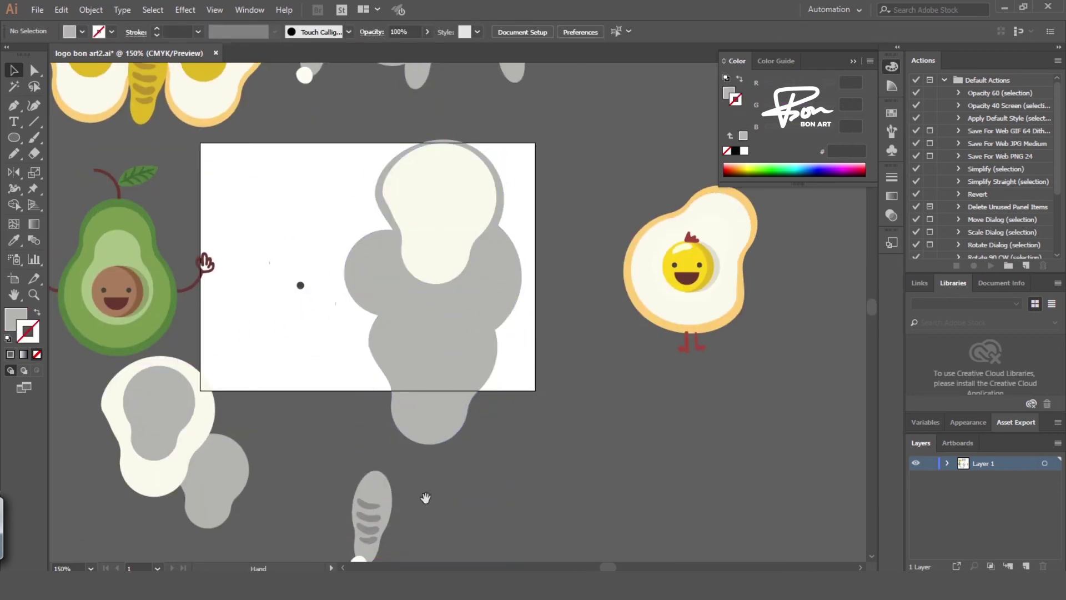
pyautogui.moveTo(373, 506); pyautogui.dragTo(443, 175)
pyautogui.moveTo(563, 348); pyautogui.dragTo(605, 450)
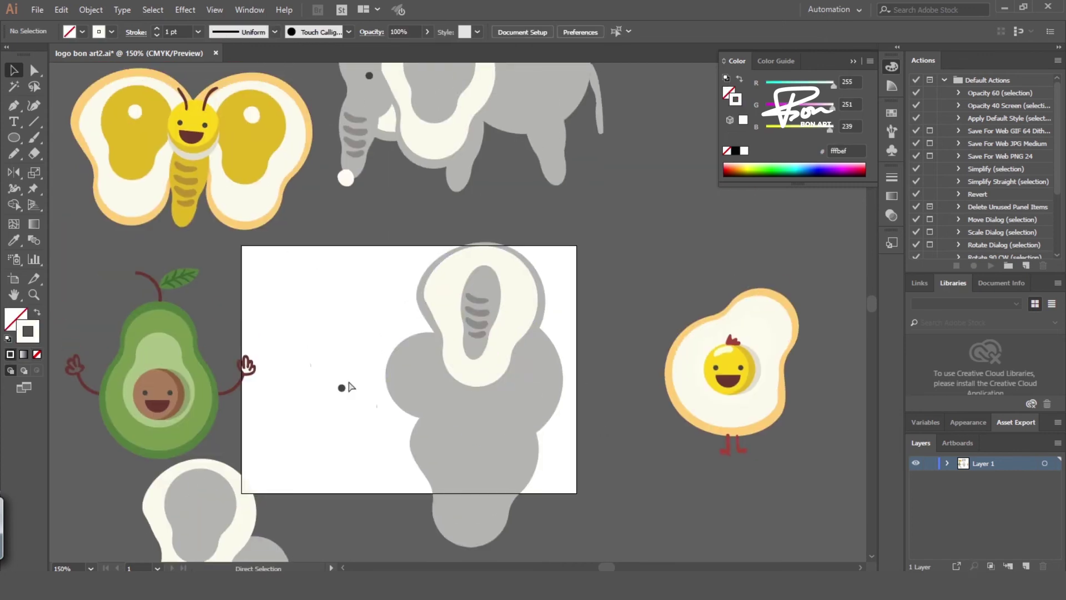
pyautogui.moveTo(342, 387); pyautogui.dragTo(446, 300)
# Add a second eye, draw a mouth line, and copy a grey blob as an ear
pyautogui.hotkey('ctrl', '=')
pyautogui.moveTo(285, 271); pyautogui.dragTo(373, 276)
pyautogui.click(474, 328)
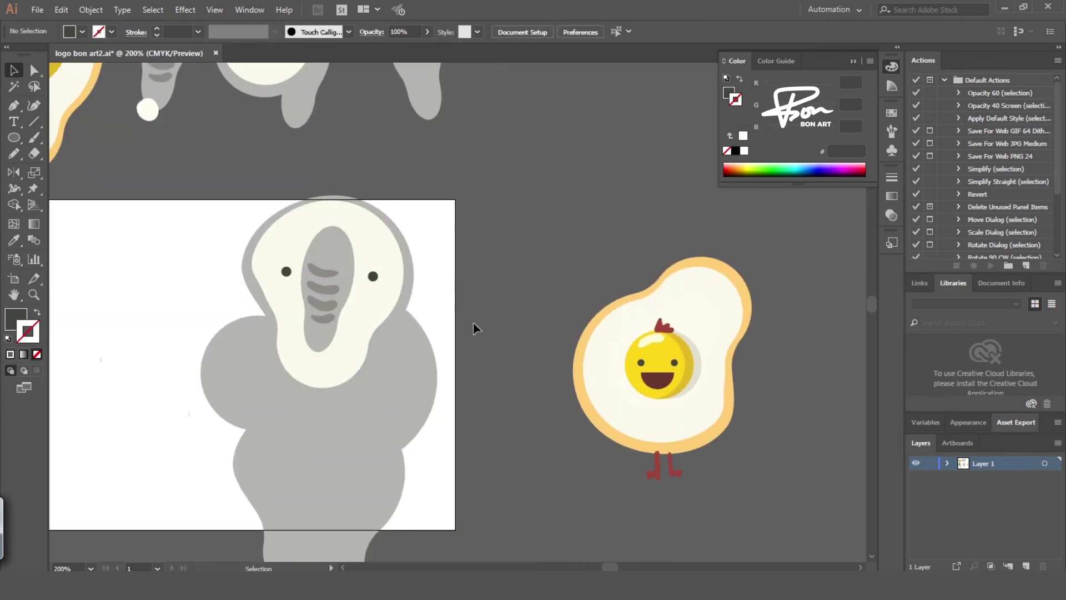
pyautogui.moveTo(294, 358); pyautogui.dragTo(347, 363)
pyautogui.press('v')
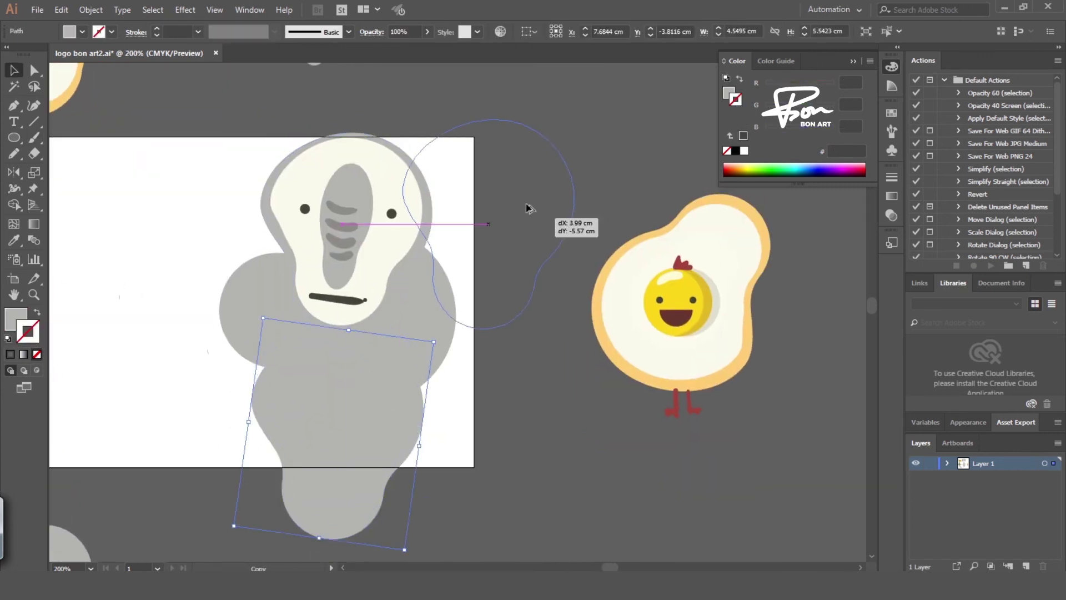
pyautogui.moveTo(444, 220); pyautogui.dragTo(233, 217)
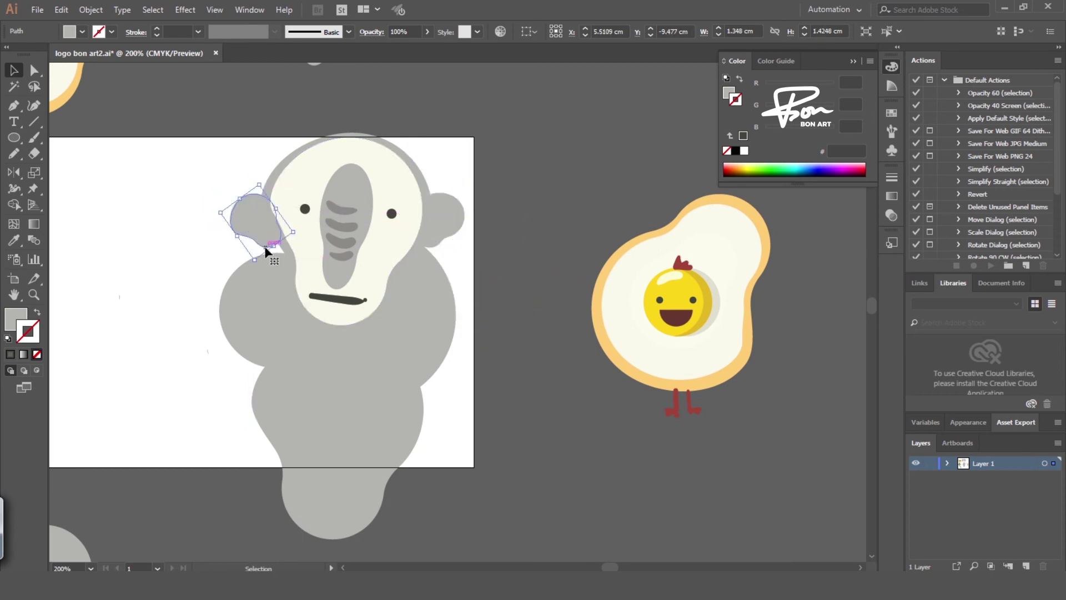
pyautogui.hotkey('ctrl', '-')
# Turn the monkey body avocado-pit brown, rotate the lower blob, and paint a curly tail
pyautogui.press('i')
pyautogui.click(103, 355)
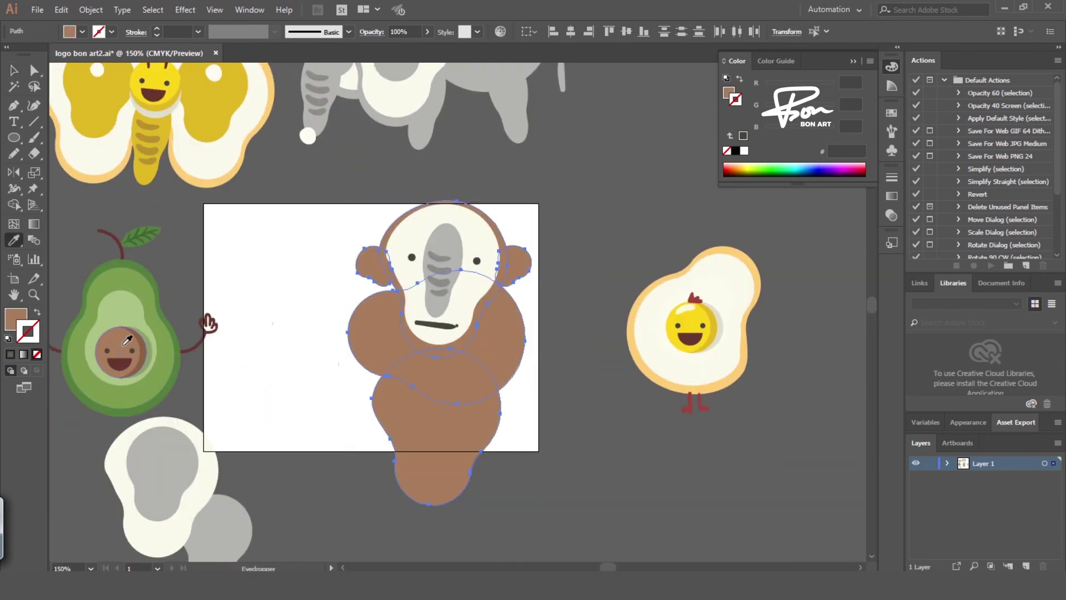
pyautogui.press('v')
pyautogui.scroll(2, 389, 333)
pyautogui.moveTo(424, 463)
pyautogui.mouseDown()
pyautogui.moveTo(573, 438)
pyautogui.moveTo(333, 389)
pyautogui.mouseUp()
pyautogui.scroll(-3, 389, 333)
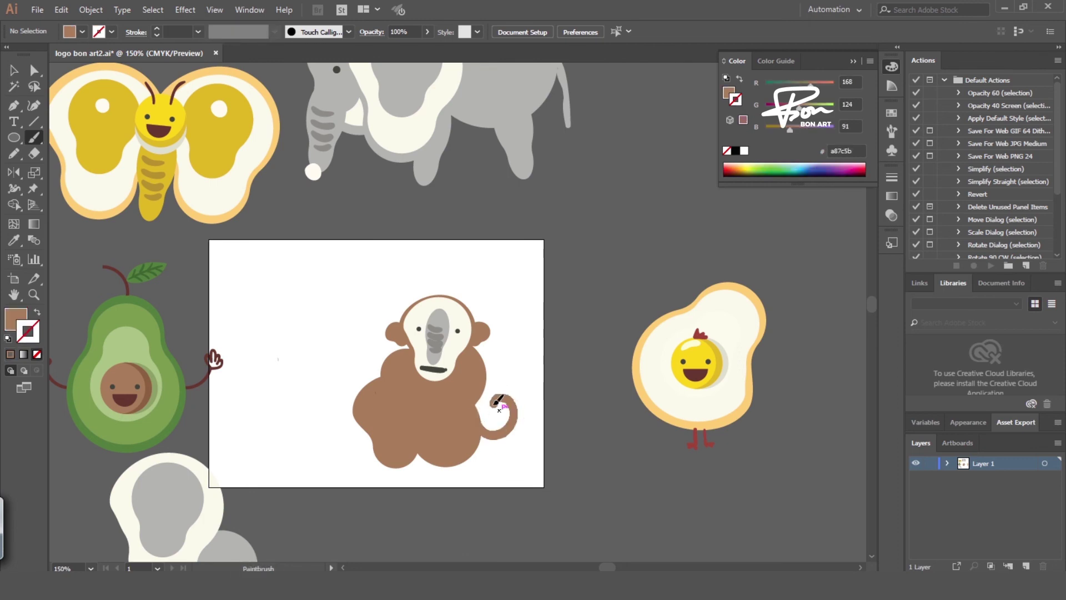
pyautogui.moveTo(486, 555); pyautogui.dragTo(450, 429)
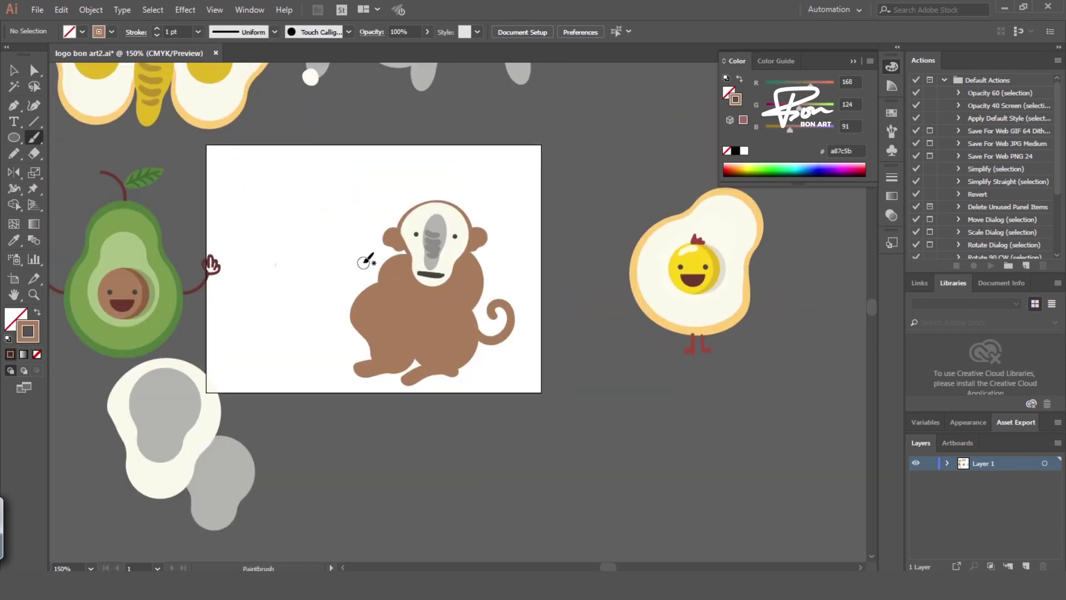